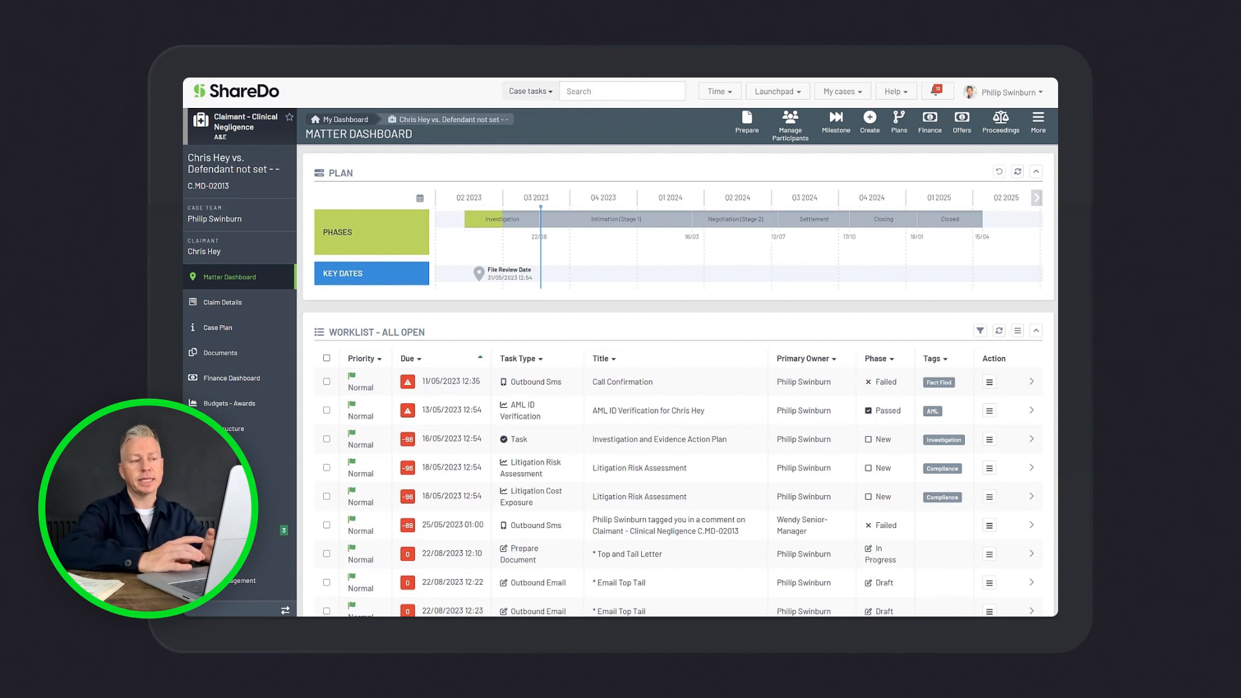
# Prepare an outbound email on the matter from the pinned Email Top Tail template and start recording time on it
pyautogui.click(744, 123)
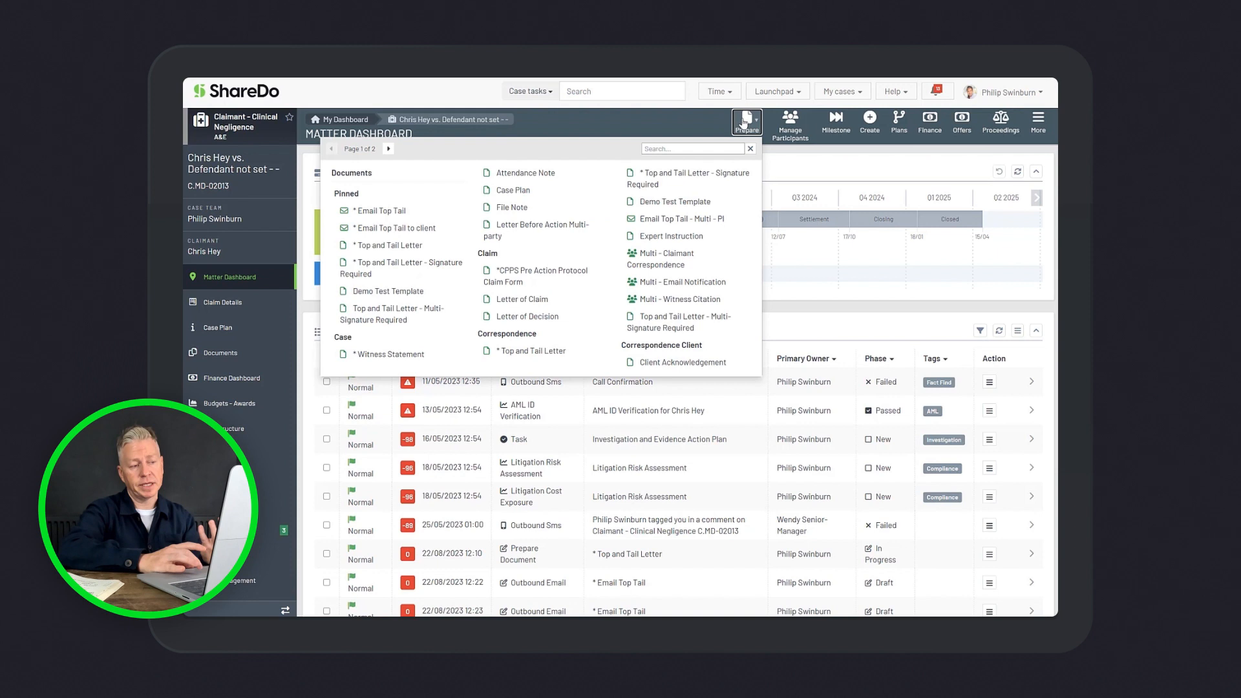
pyautogui.click(392, 214)
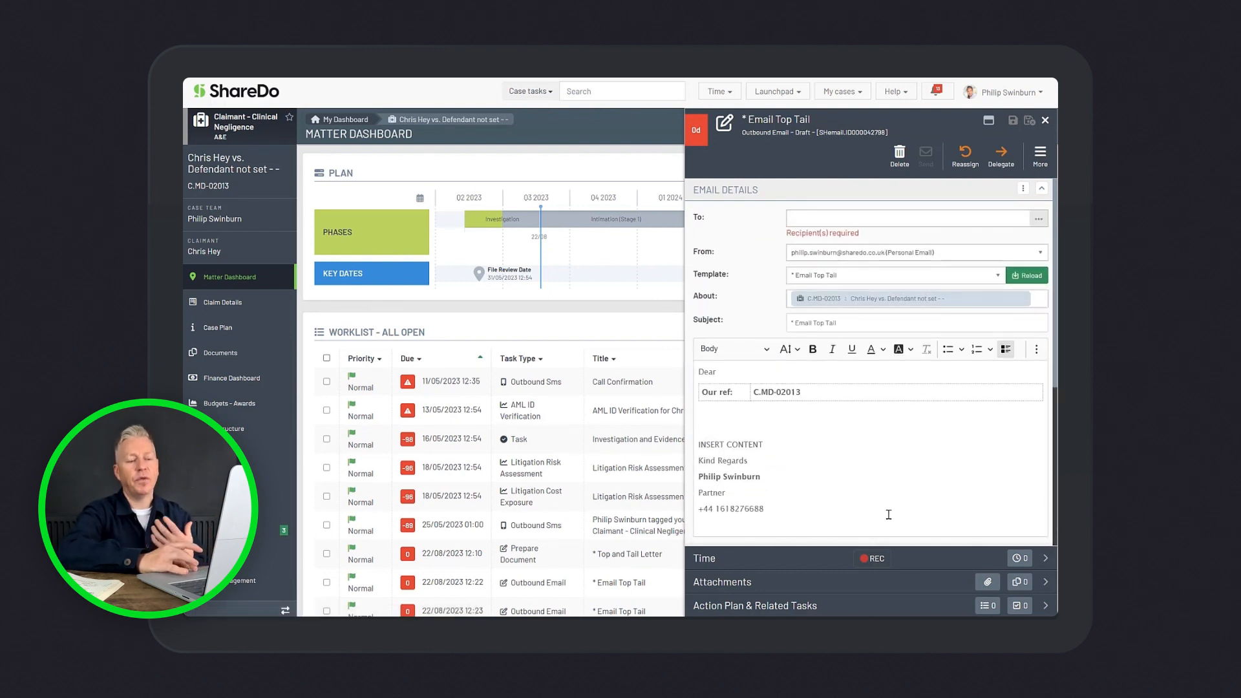
pyautogui.click(874, 559)
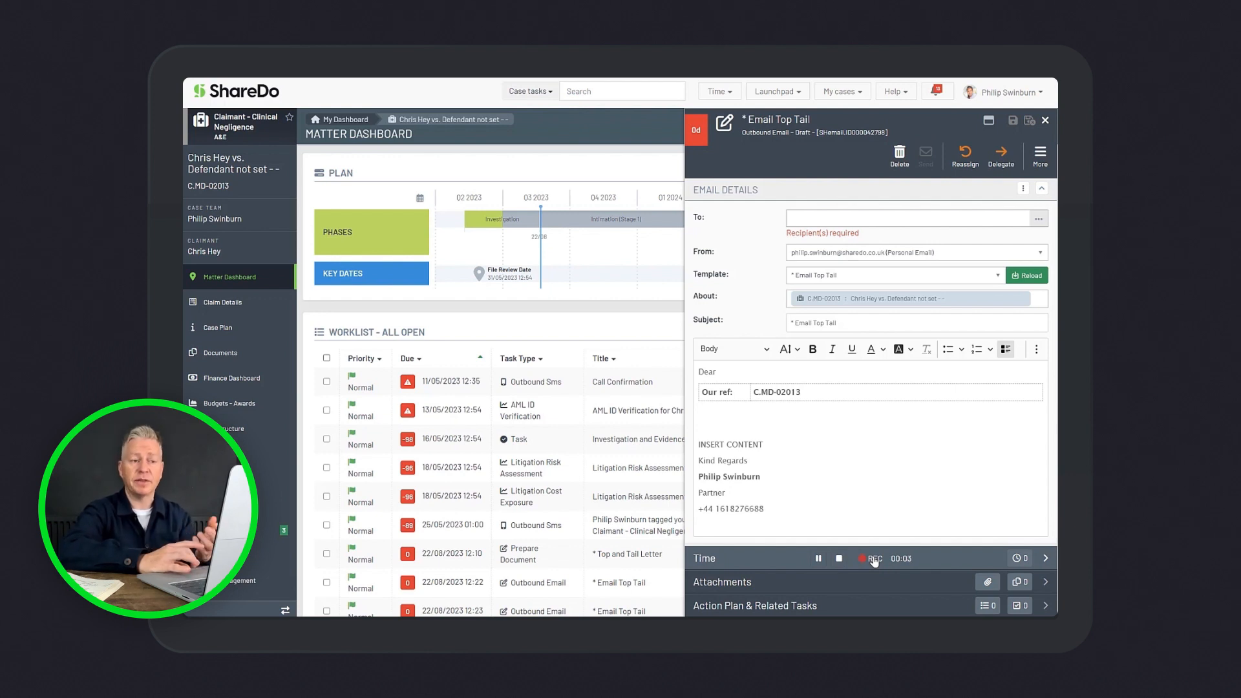
# Look up the matter owner's contact with "phil" and add it as the email's recipient
pyautogui.click(826, 218)
pyautogui.write('phil')
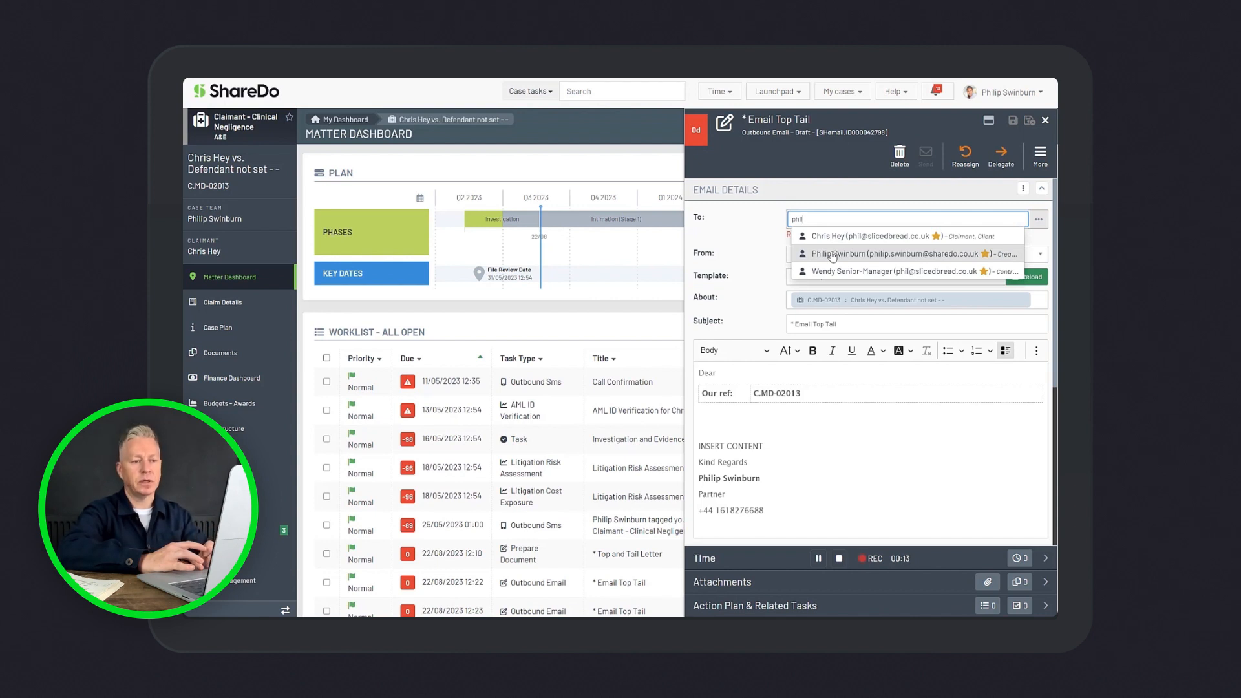
pyautogui.click(832, 257)
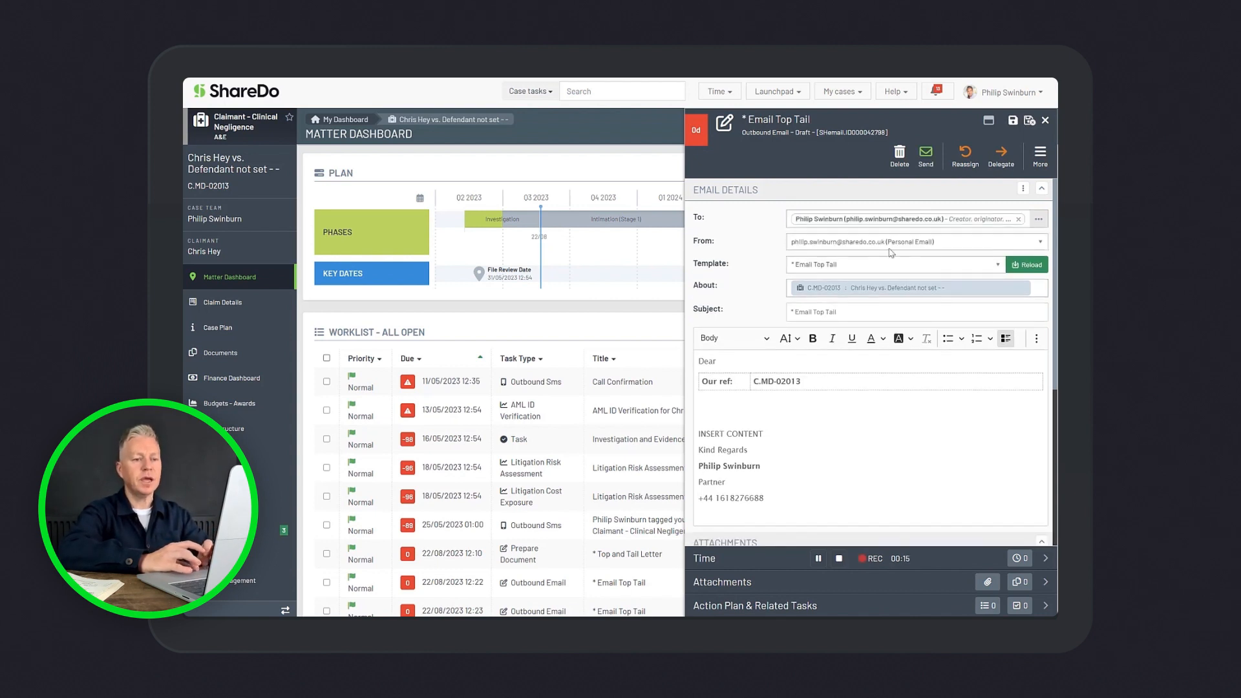
# Review the participant contact picker and the email's Cc/Bcc, importance and receipt options
pyautogui.click(1039, 220)
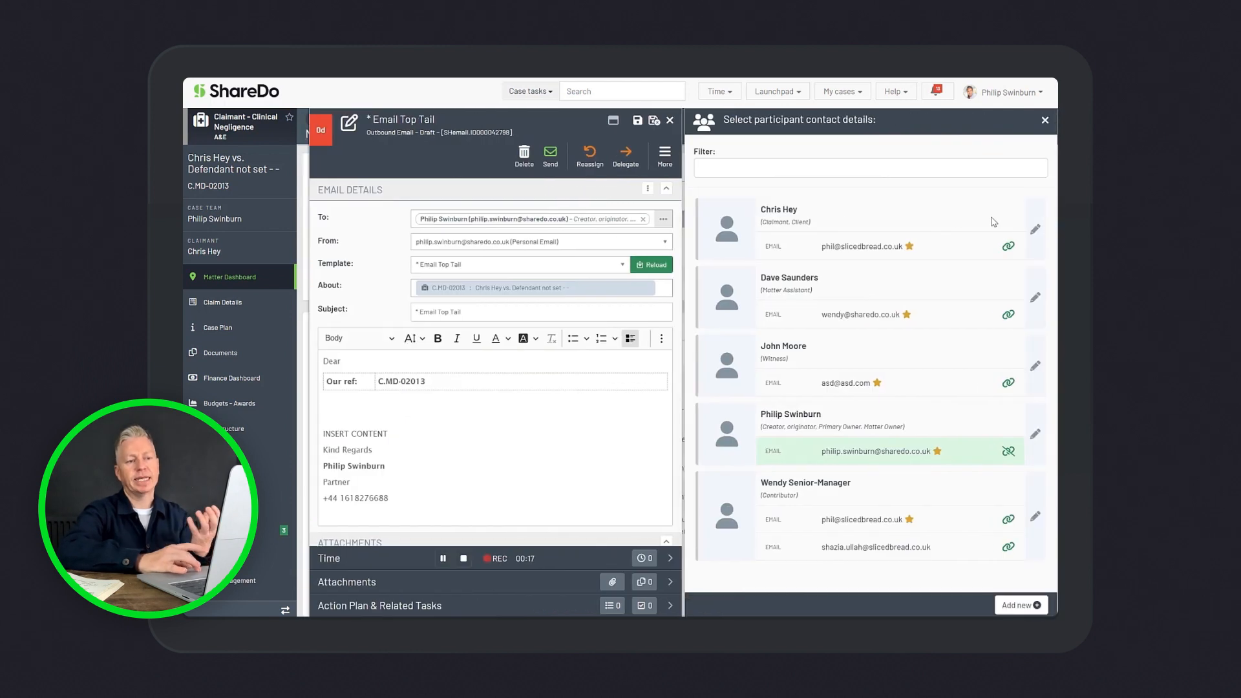
pyautogui.click(1045, 120)
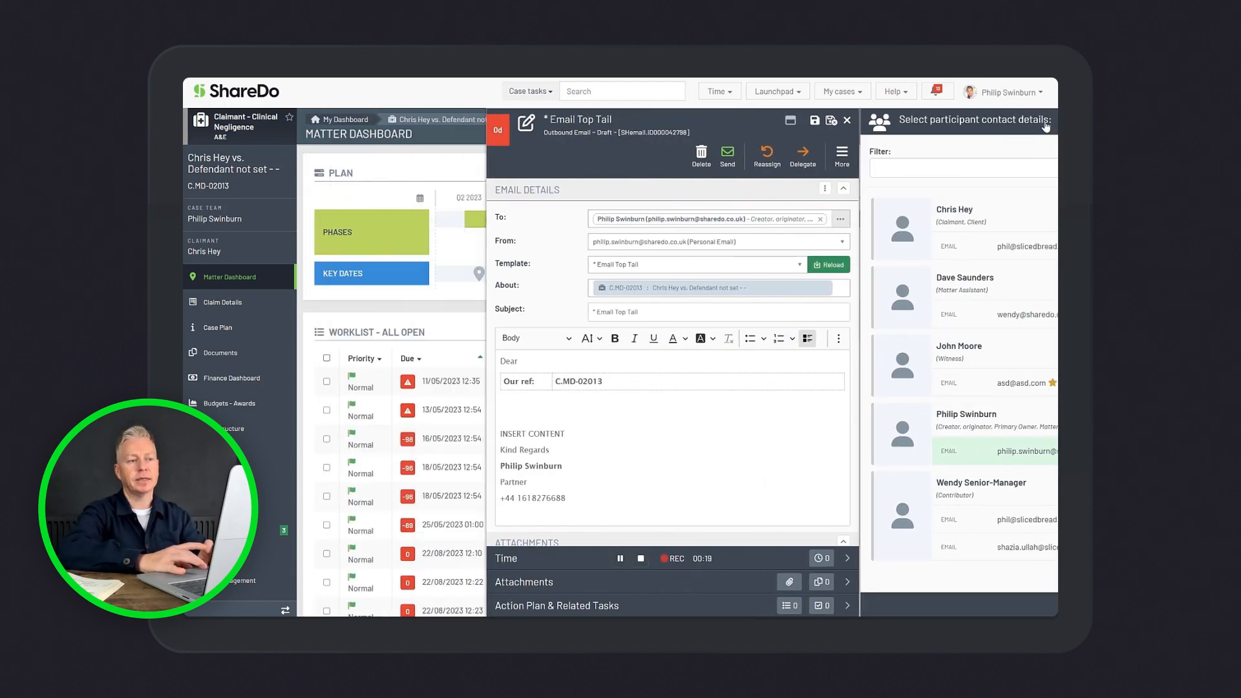
pyautogui.click(1022, 189)
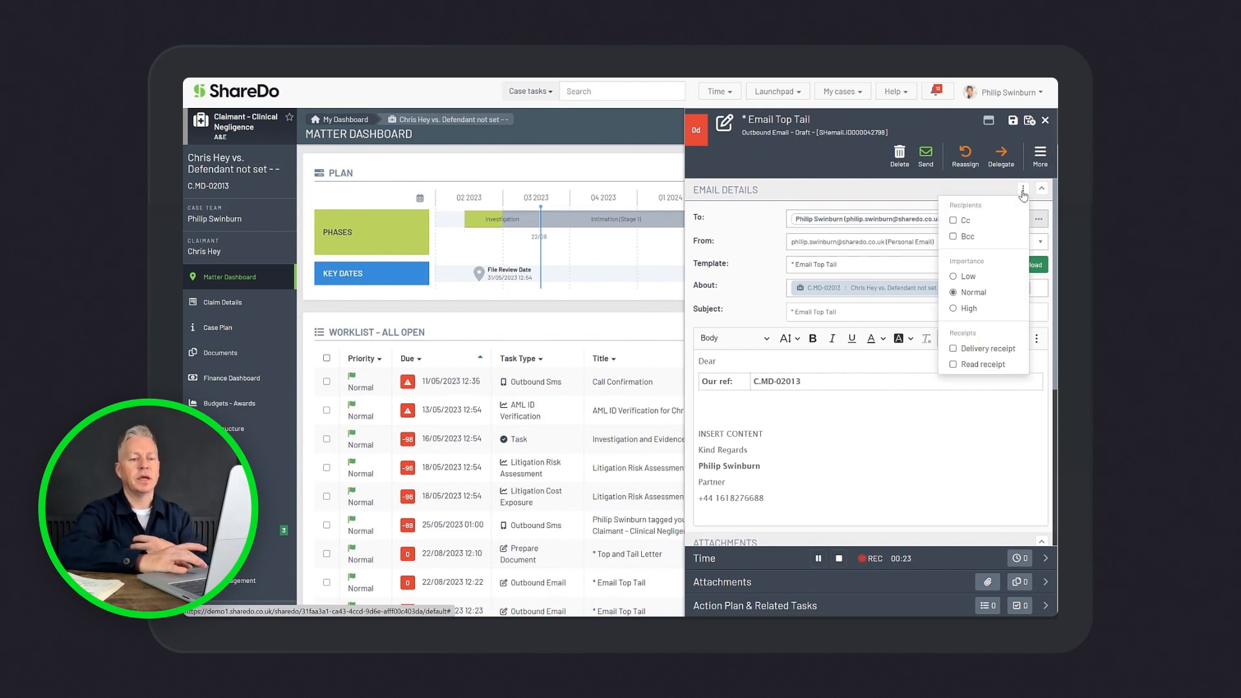
pyautogui.click(753, 244)
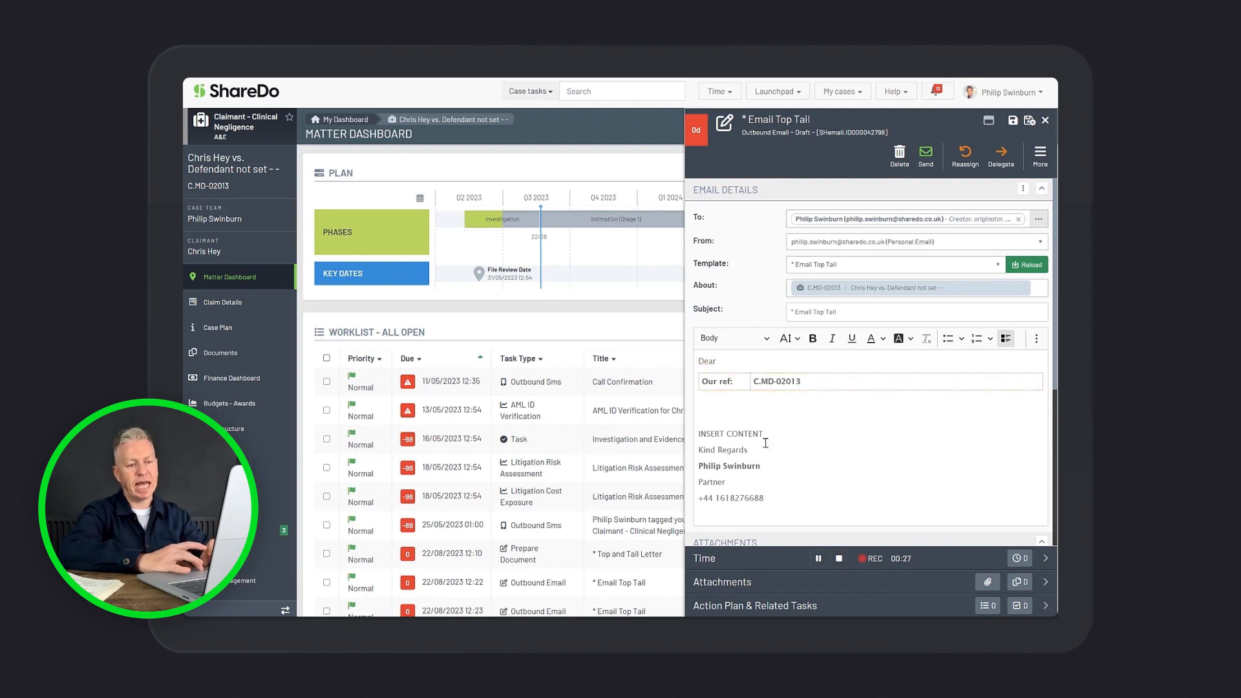
# Add a blank line below the reference in the email body and choose the personal email address as the sender
pyautogui.click(717, 406)
pyautogui.press('Return')
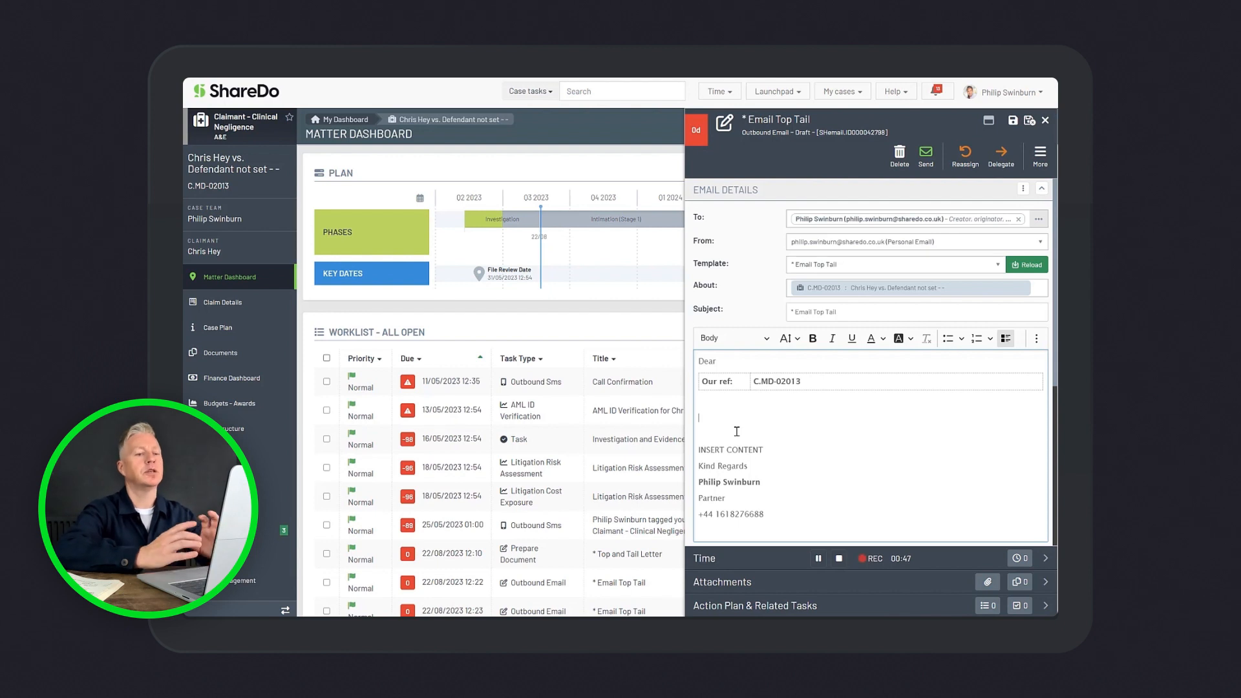
pyautogui.click(880, 243)
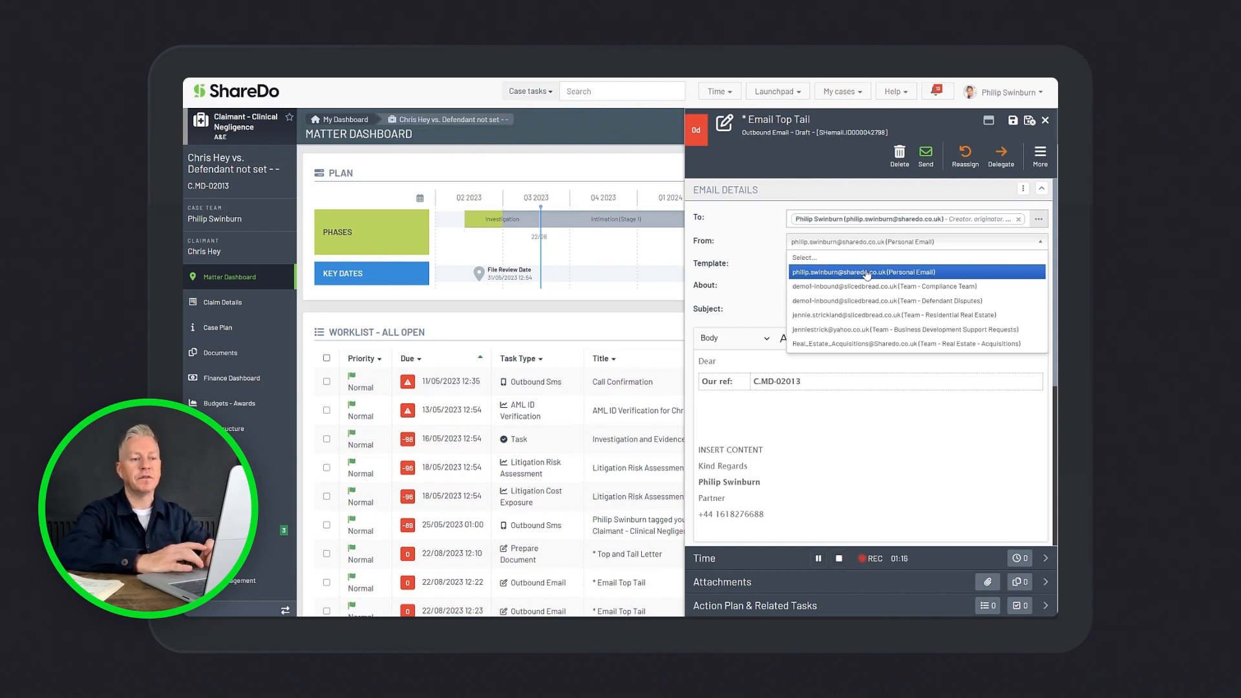
pyautogui.click(867, 272)
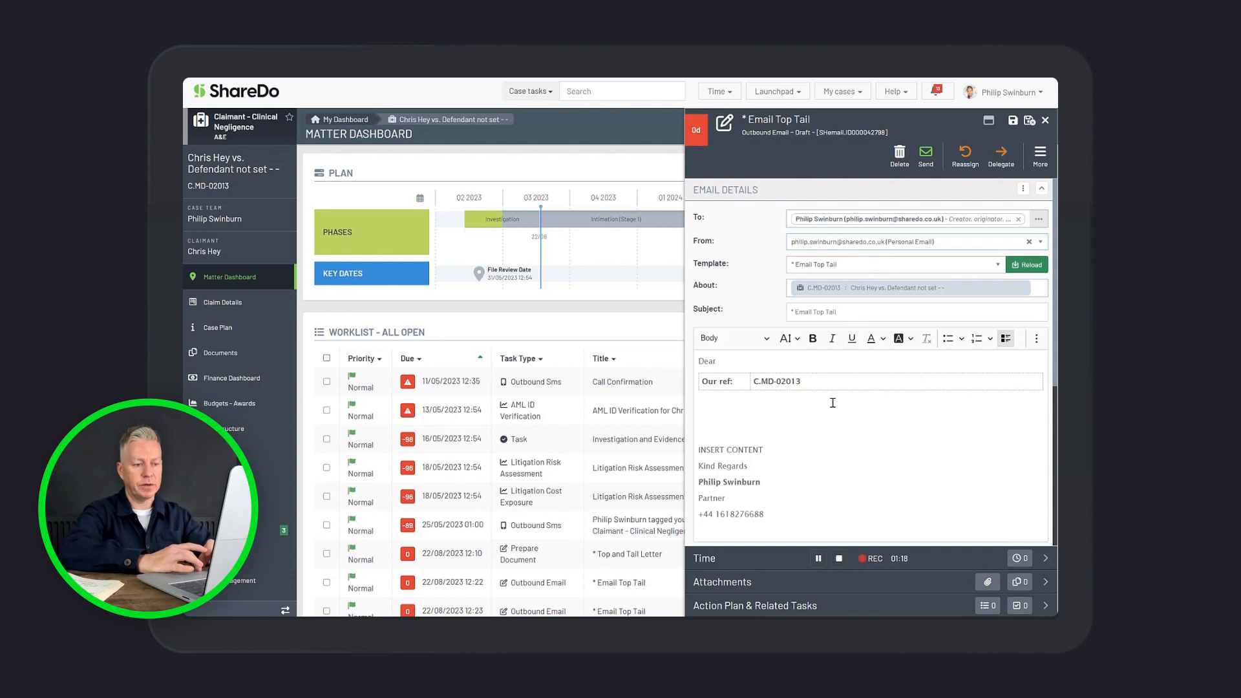
# Write "Hey, I'd like this info." in the email body above INSERT CONTENT and send the email
pyautogui.click(754, 408)
pyautogui.write('Hey')
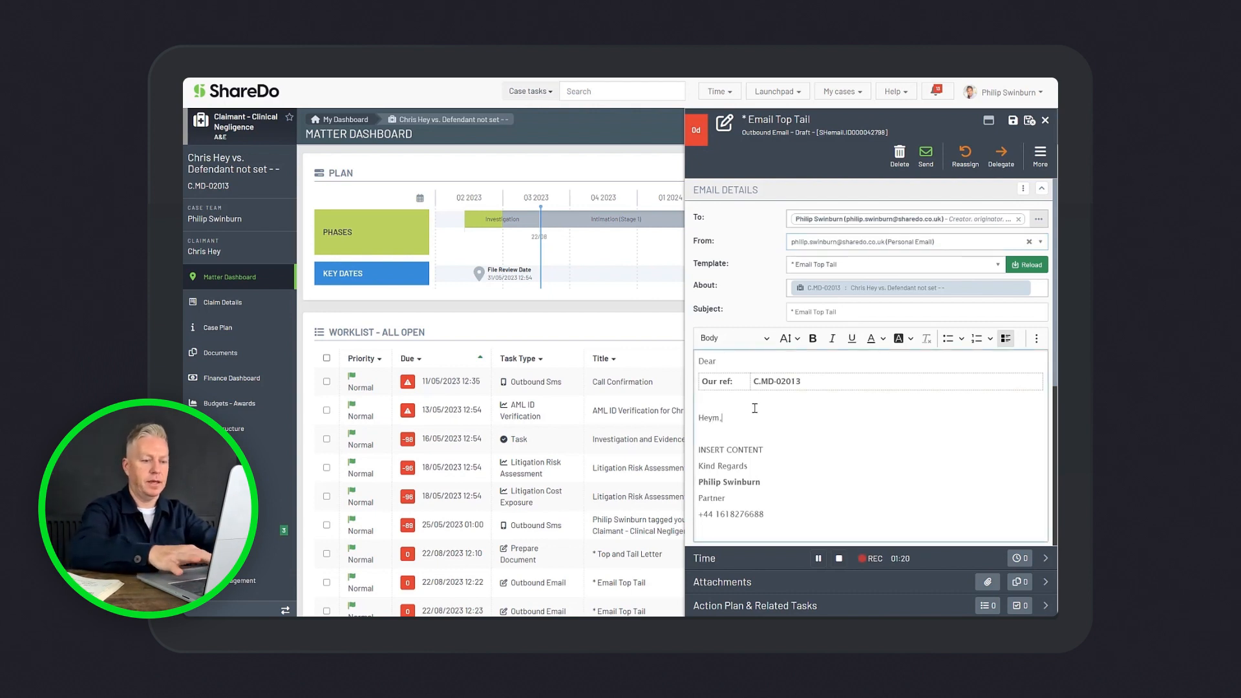
pyautogui.write(", I'd like th")
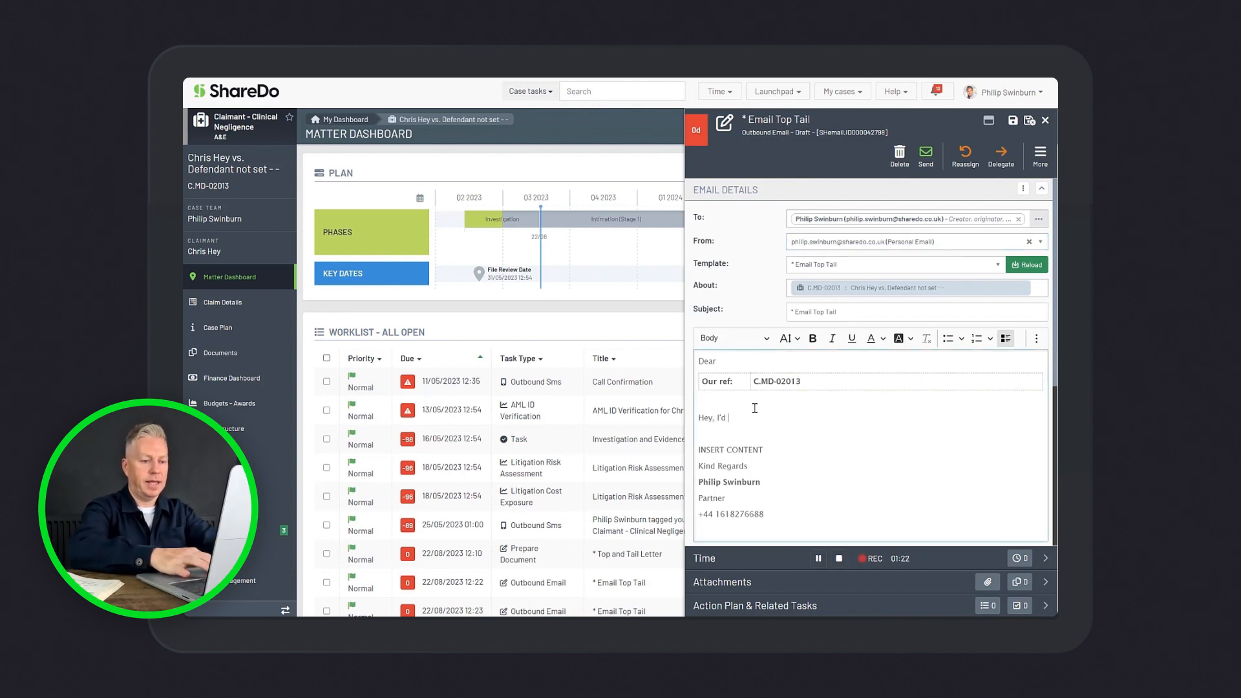
pyautogui.write('is info.')
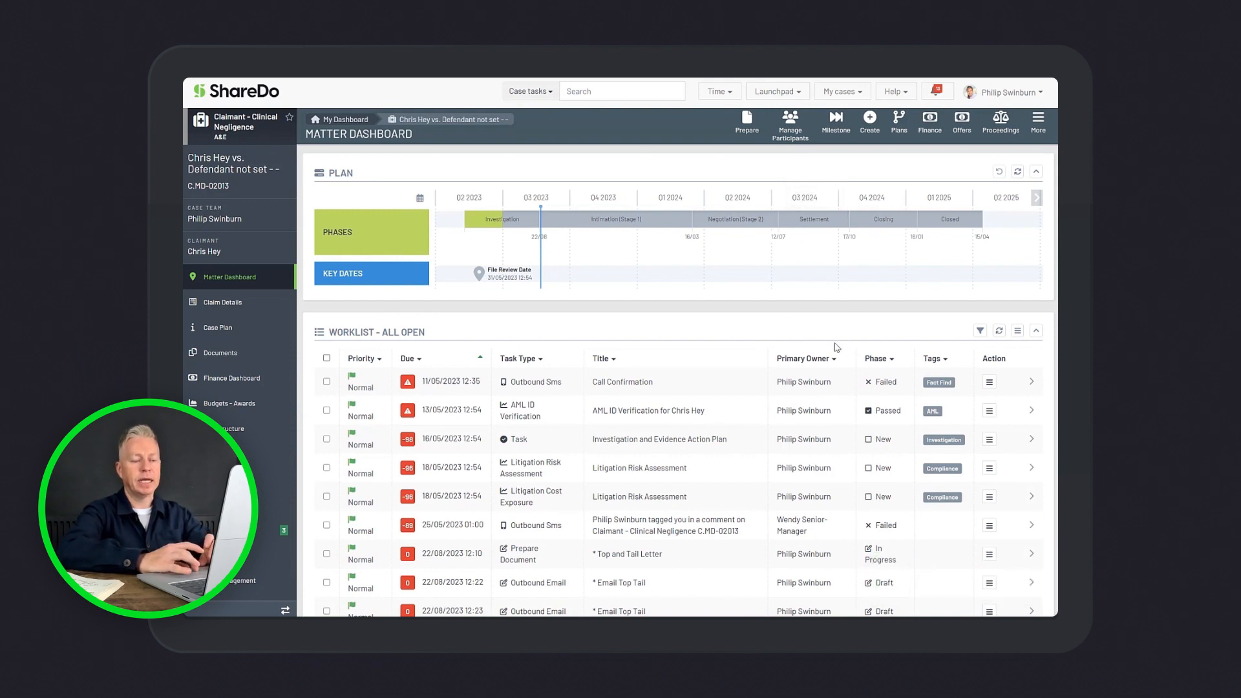
# Filter the matter's open worklist by phase using the text "pending"
pyautogui.click(874, 359)
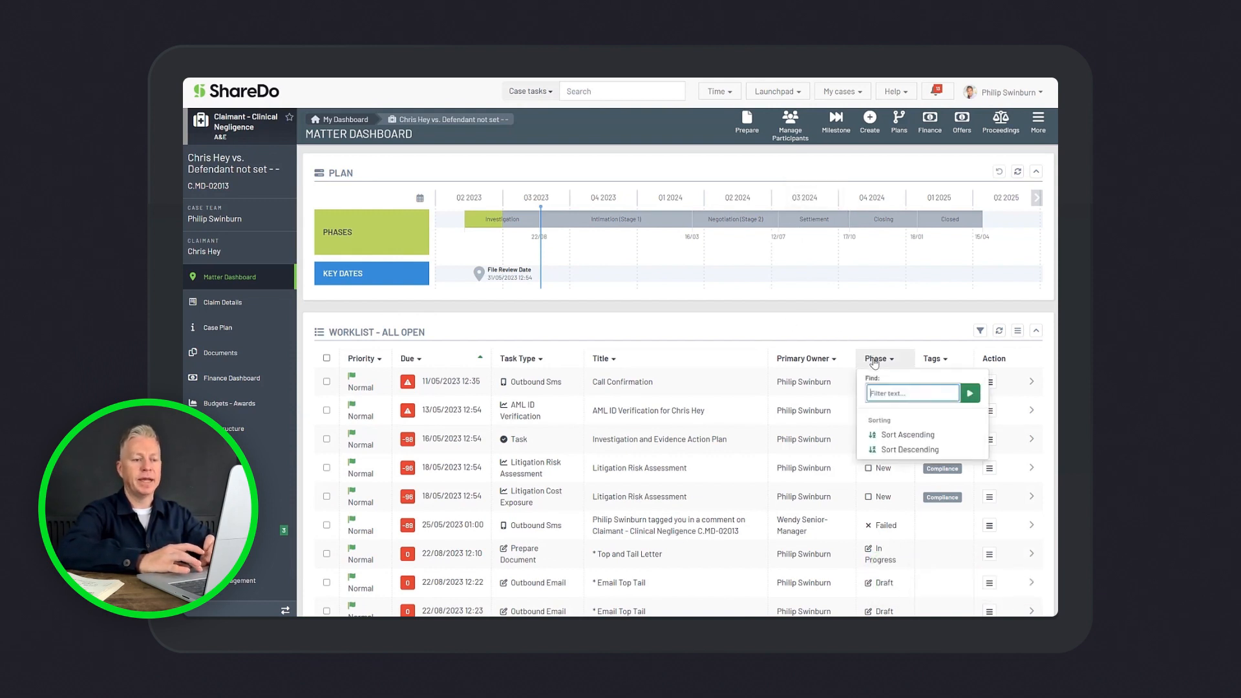
pyautogui.write('pending')
pyautogui.press('Return')
pyautogui.click(751, 382)
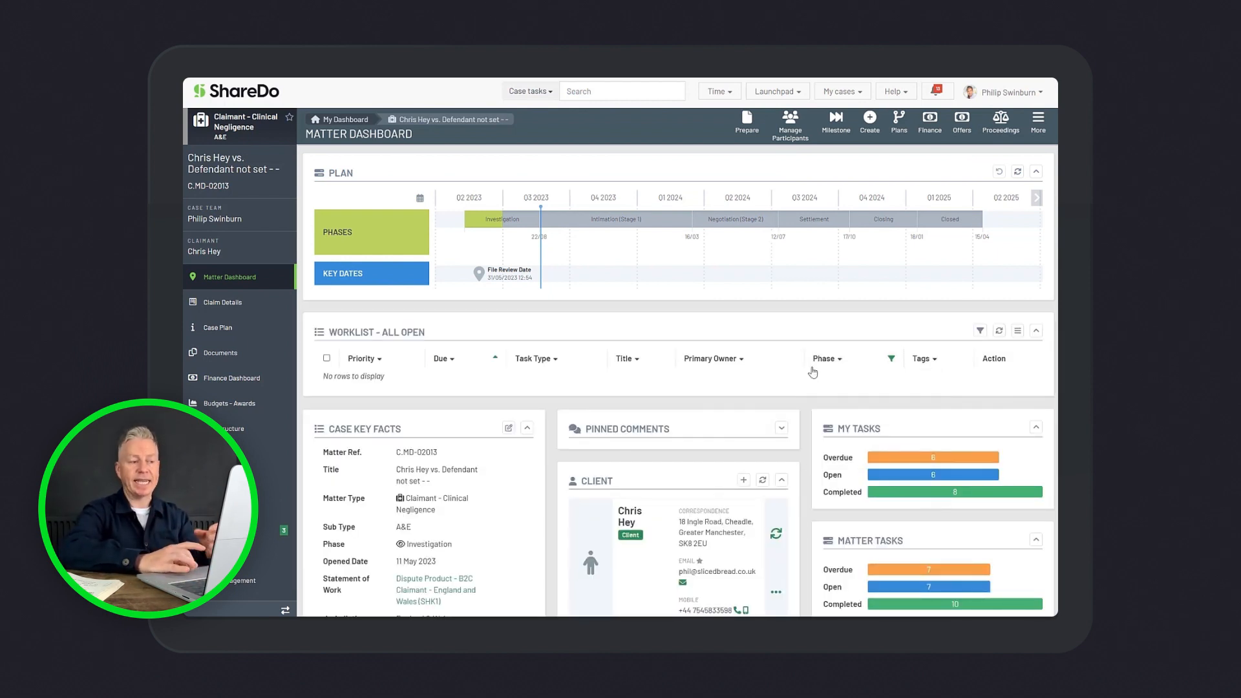
# Open the matter's documents and hide the document preview pane
pyautogui.click(243, 363)
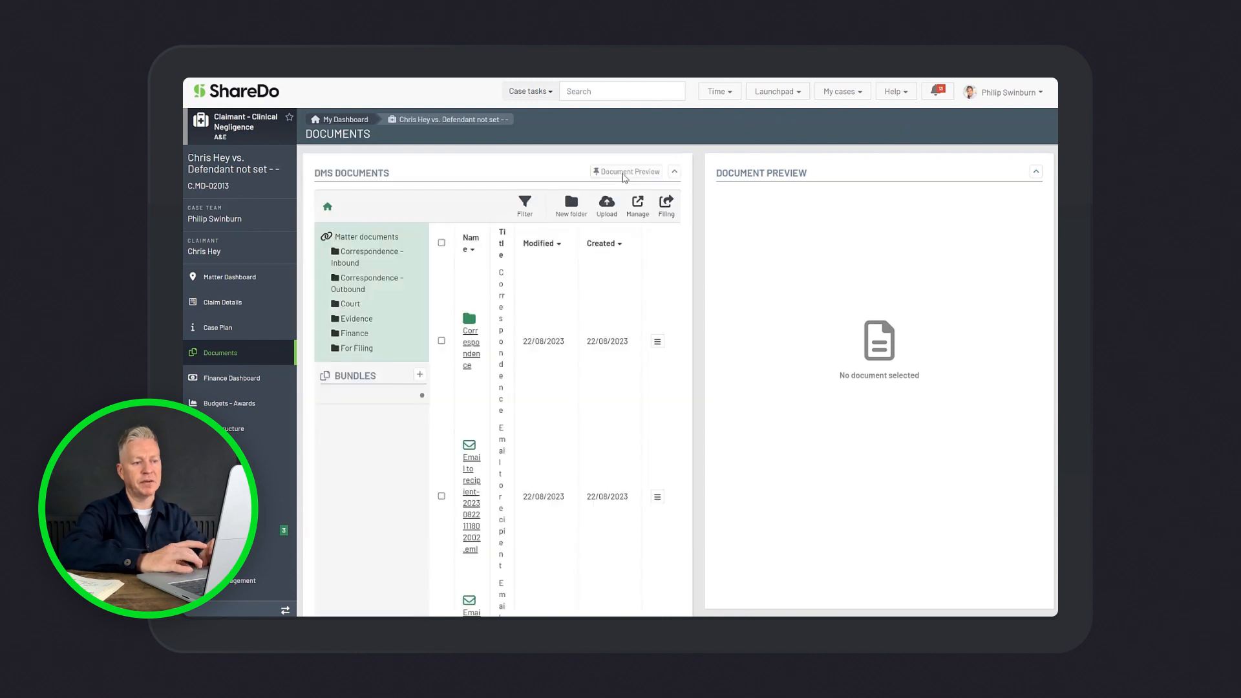
pyautogui.click(624, 172)
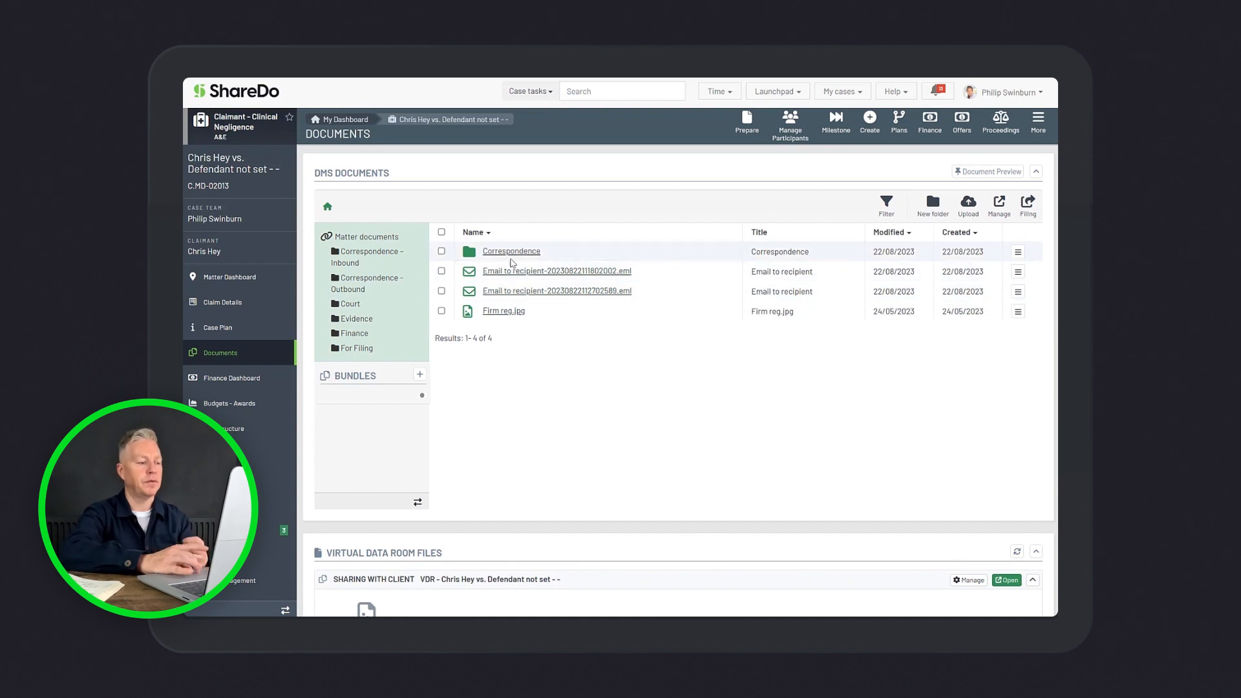
# Open the matter's chronology and expand the latest Email Top Tail entry to read its full body
pyautogui.scroll(-1, 271, 479)
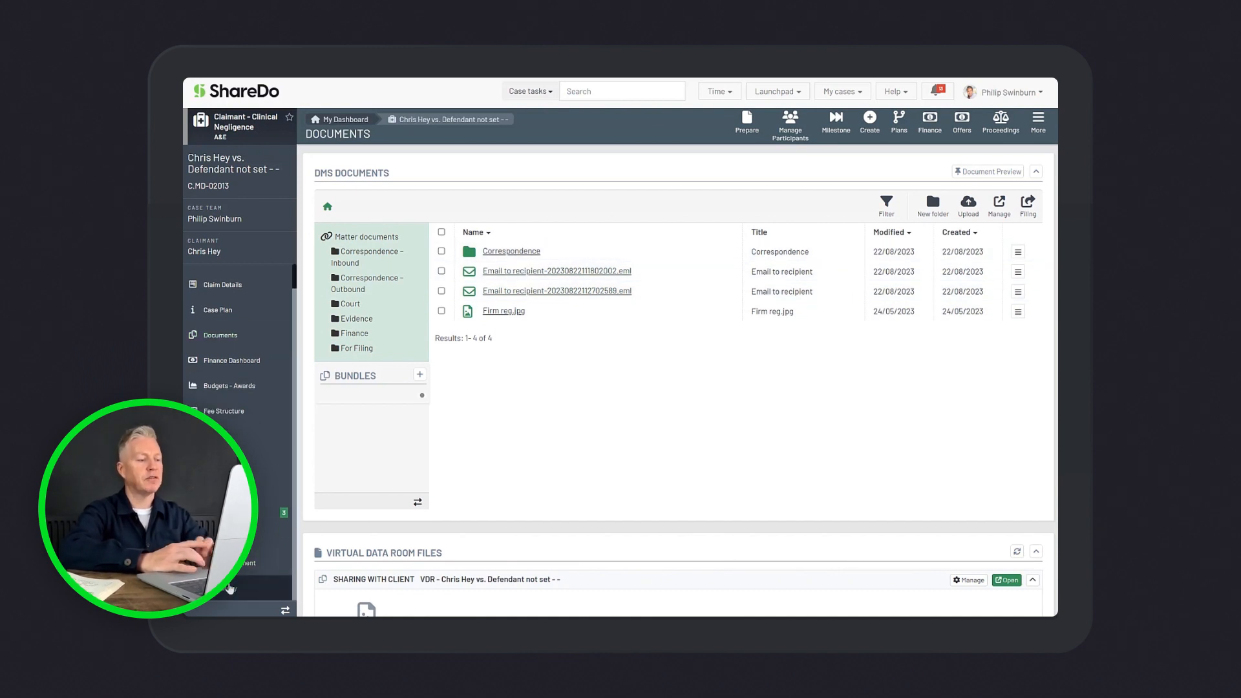
pyautogui.click(230, 587)
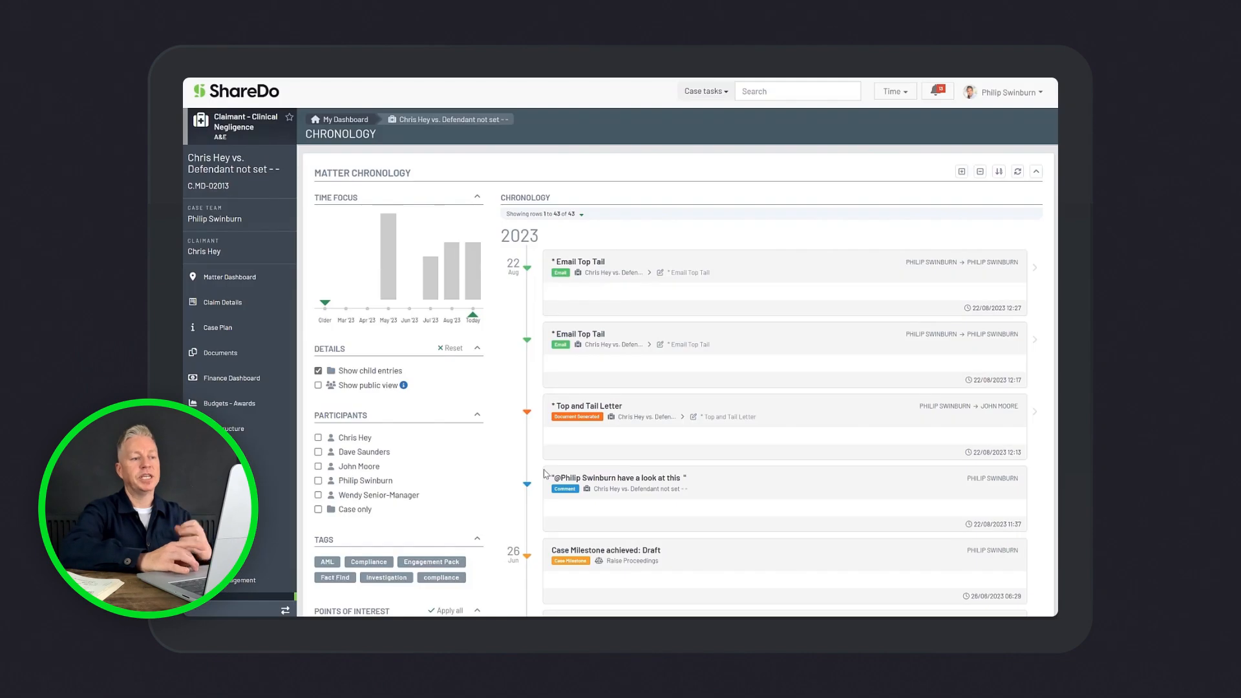
pyautogui.scroll(-2, 760, 331)
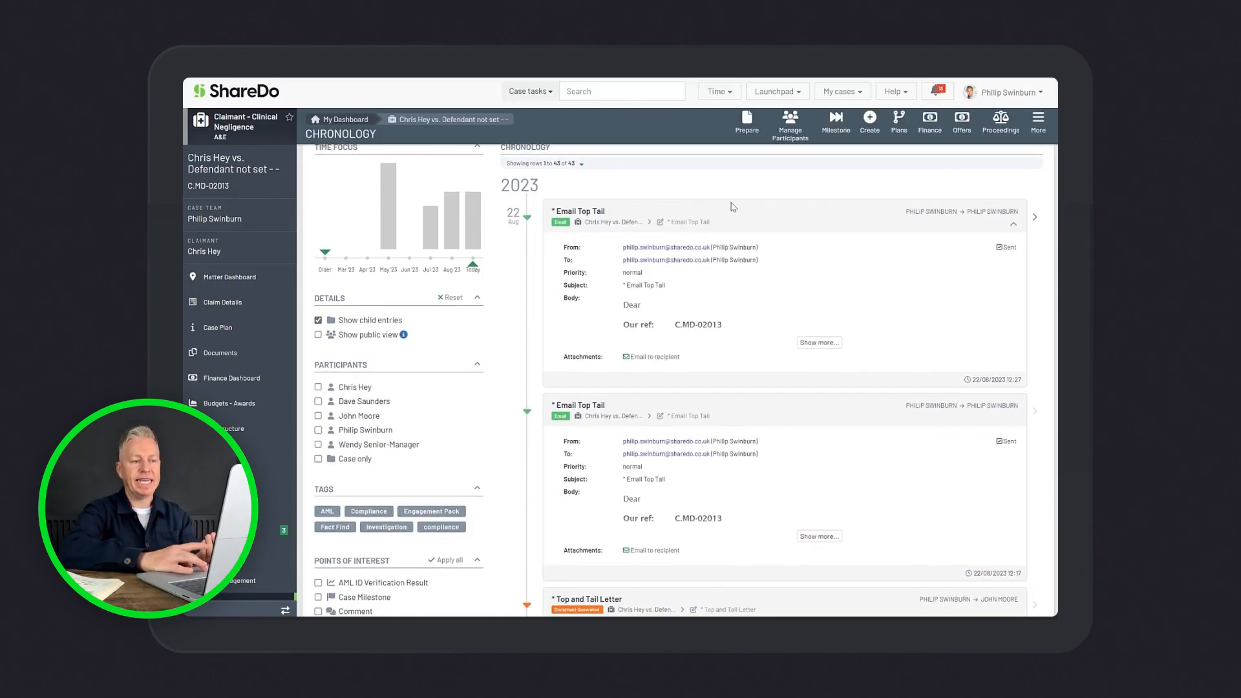
pyautogui.click(816, 344)
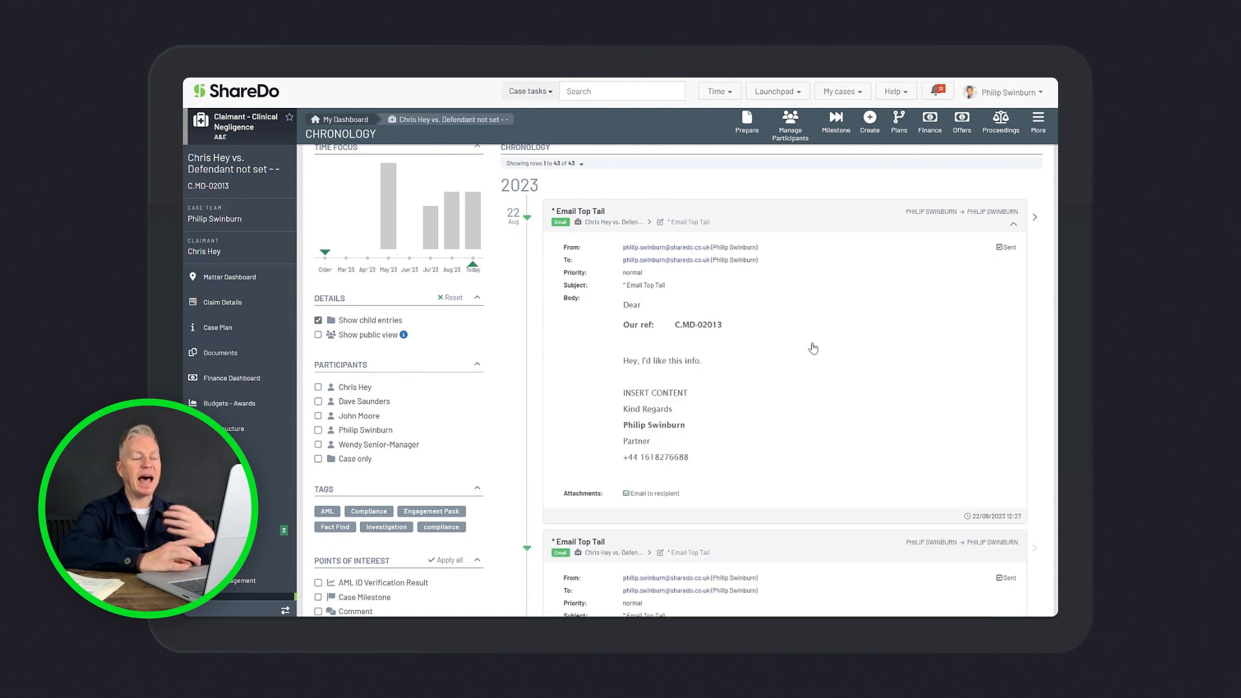
pyautogui.scroll(-1, 813, 349)
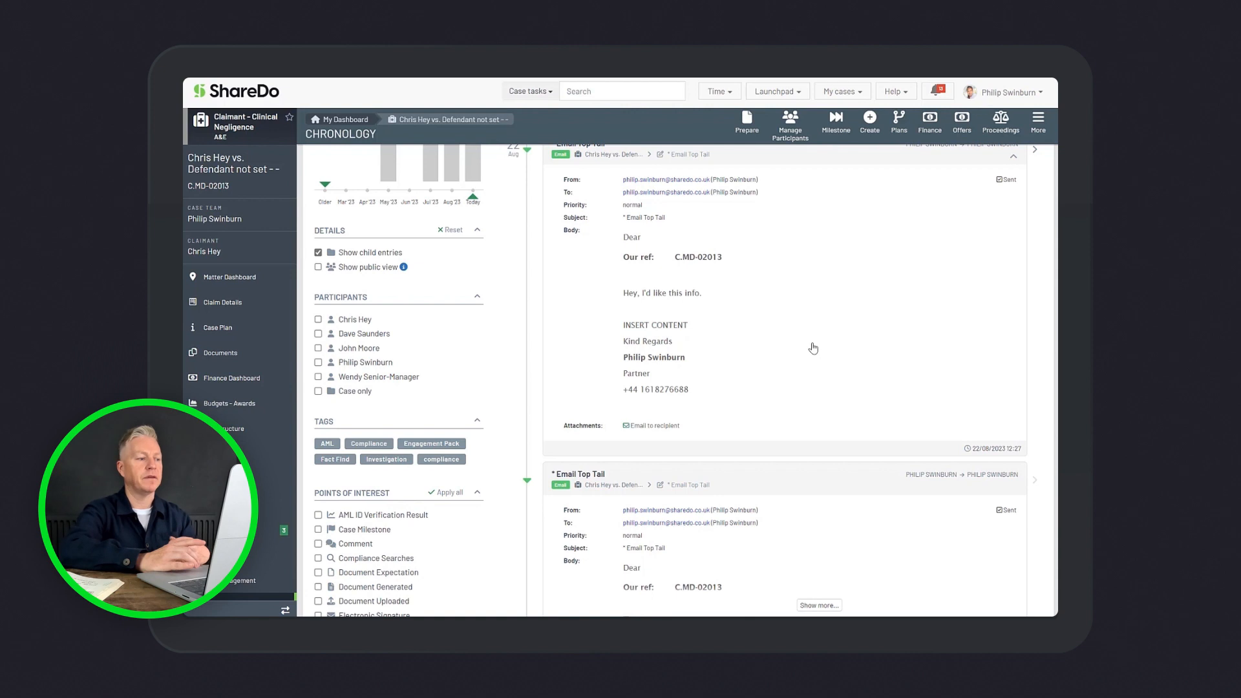
pyautogui.scroll(1, 814, 349)
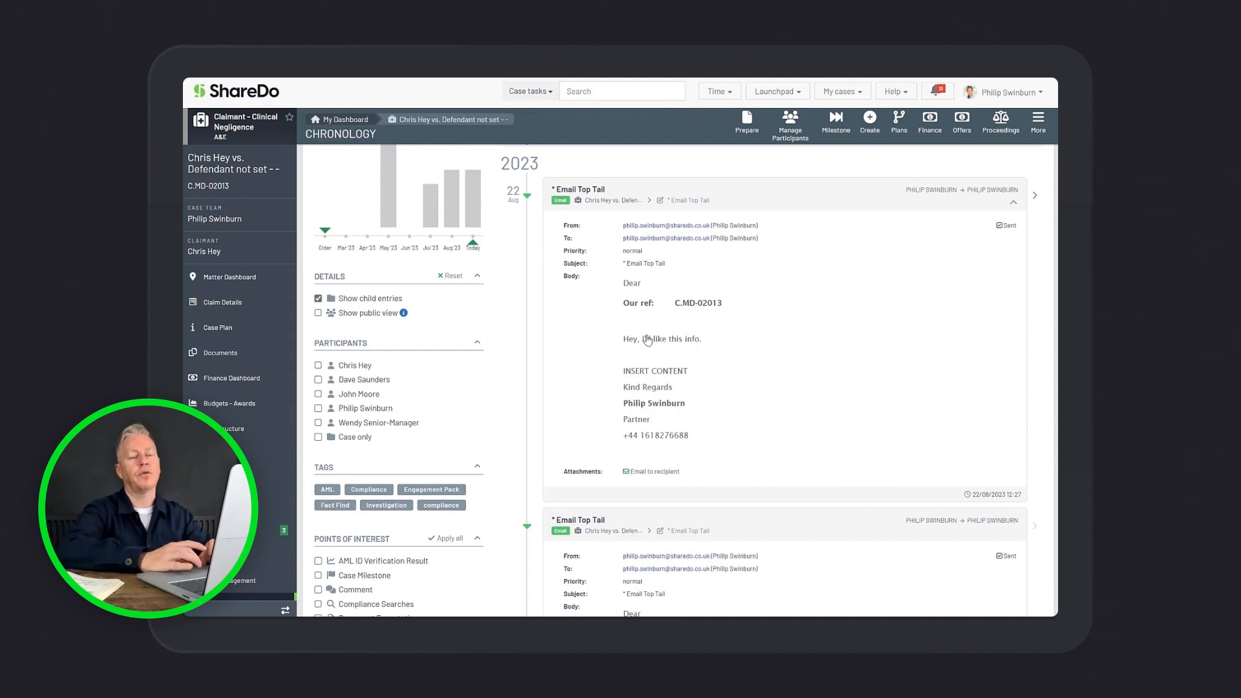
# Go back to the My Matters portfolio and open the Team Inbox of the Electronic Postroom
pyautogui.click(256, 104)
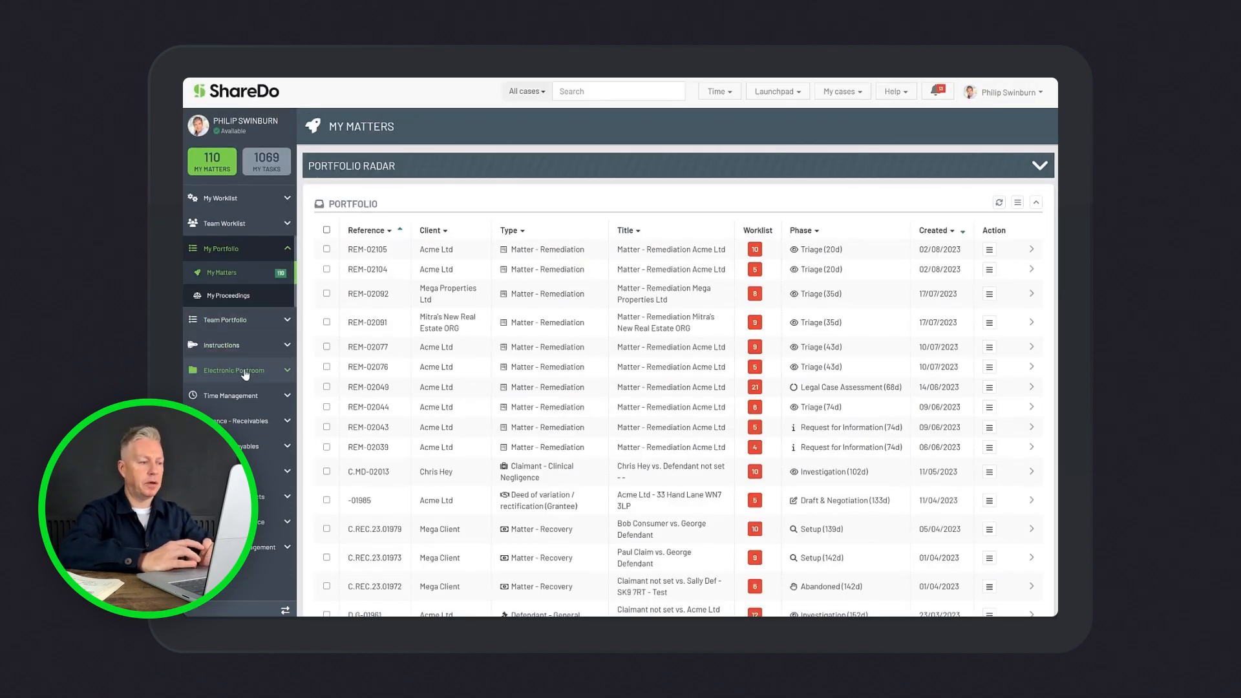
pyautogui.click(236, 370)
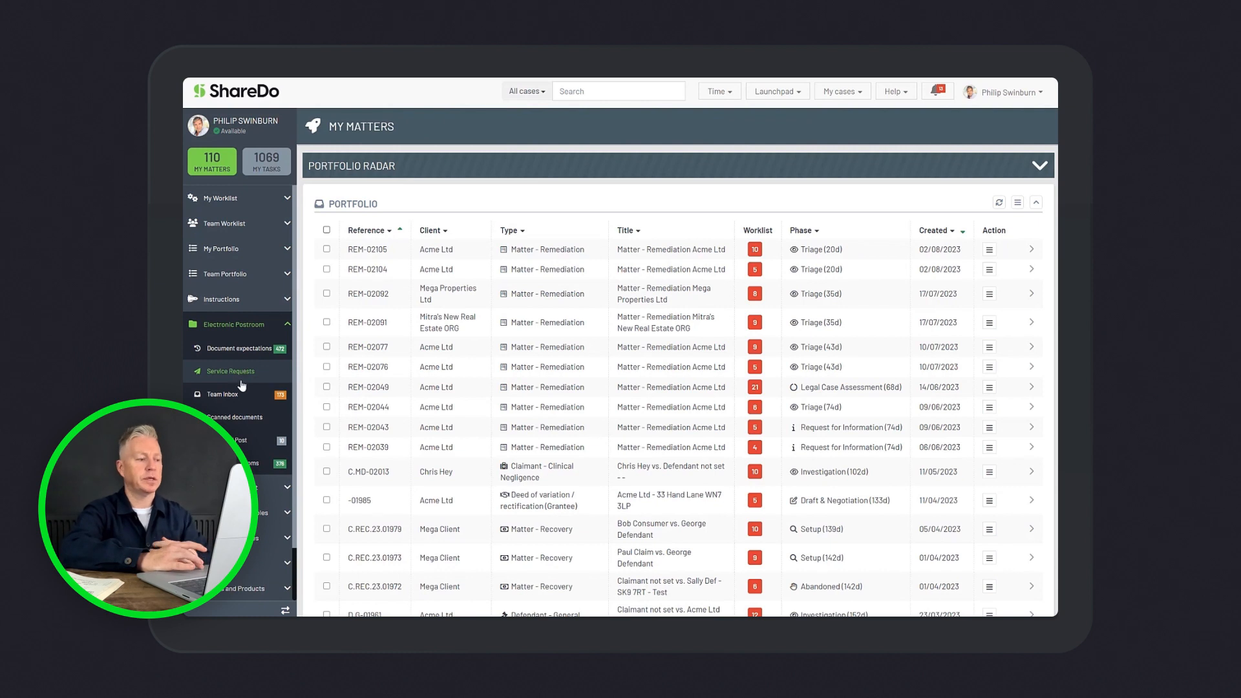
pyautogui.click(236, 396)
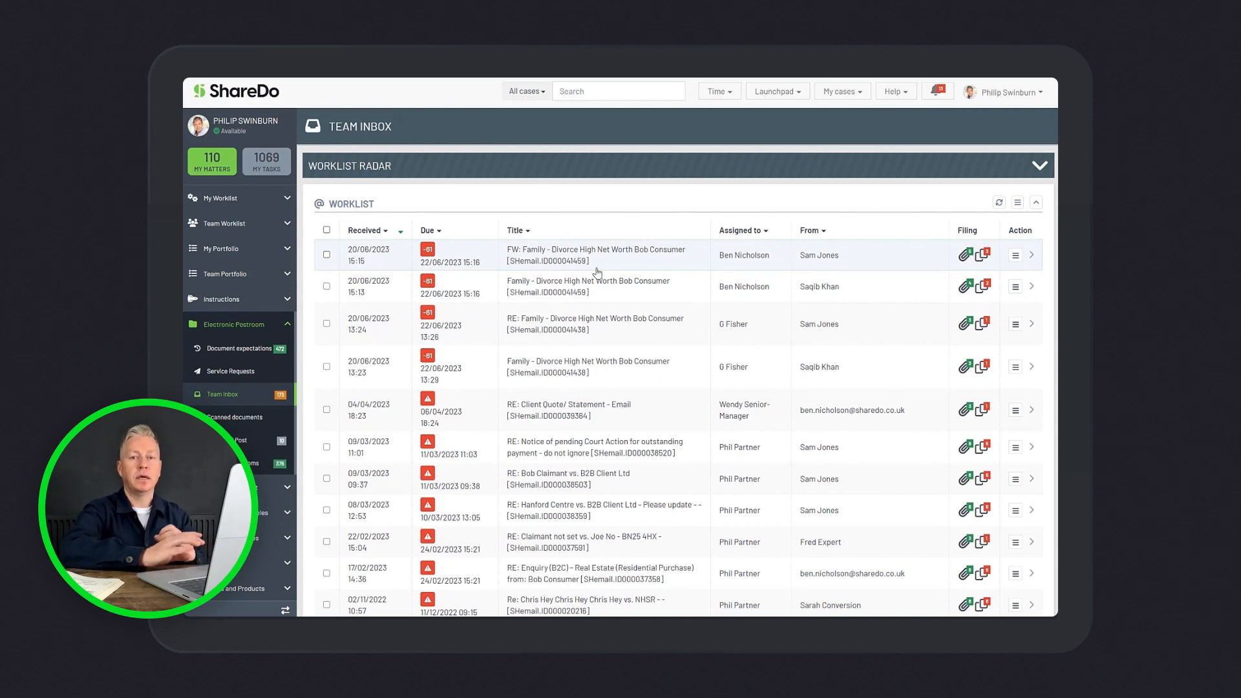
# Open the forwarded Family - Divorce High Net Worth email and examine its document filing options and matter search
pyautogui.click(632, 260)
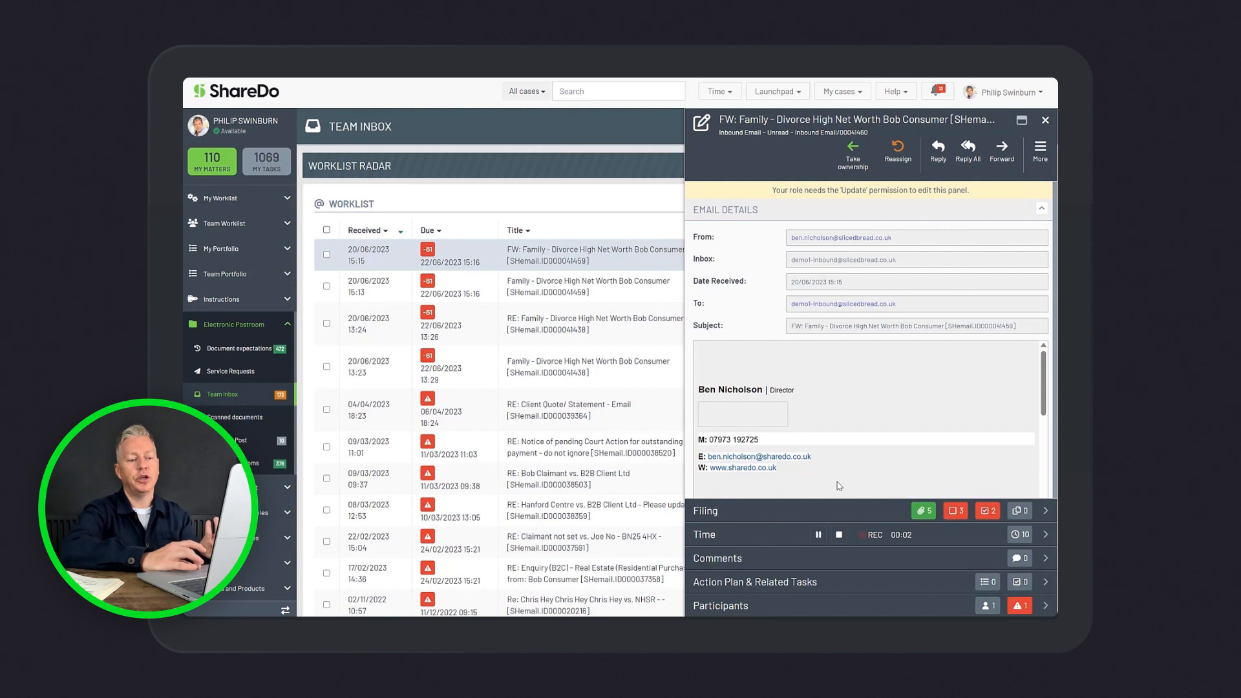
pyautogui.click(828, 509)
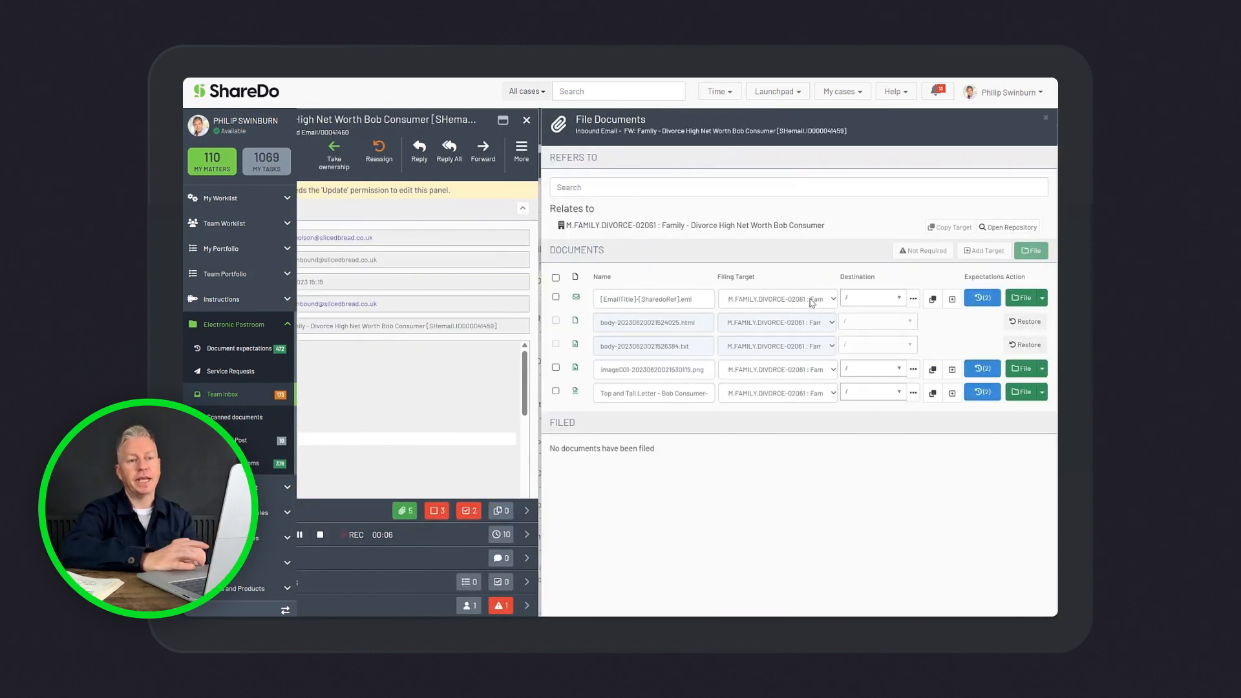
pyautogui.click(681, 184)
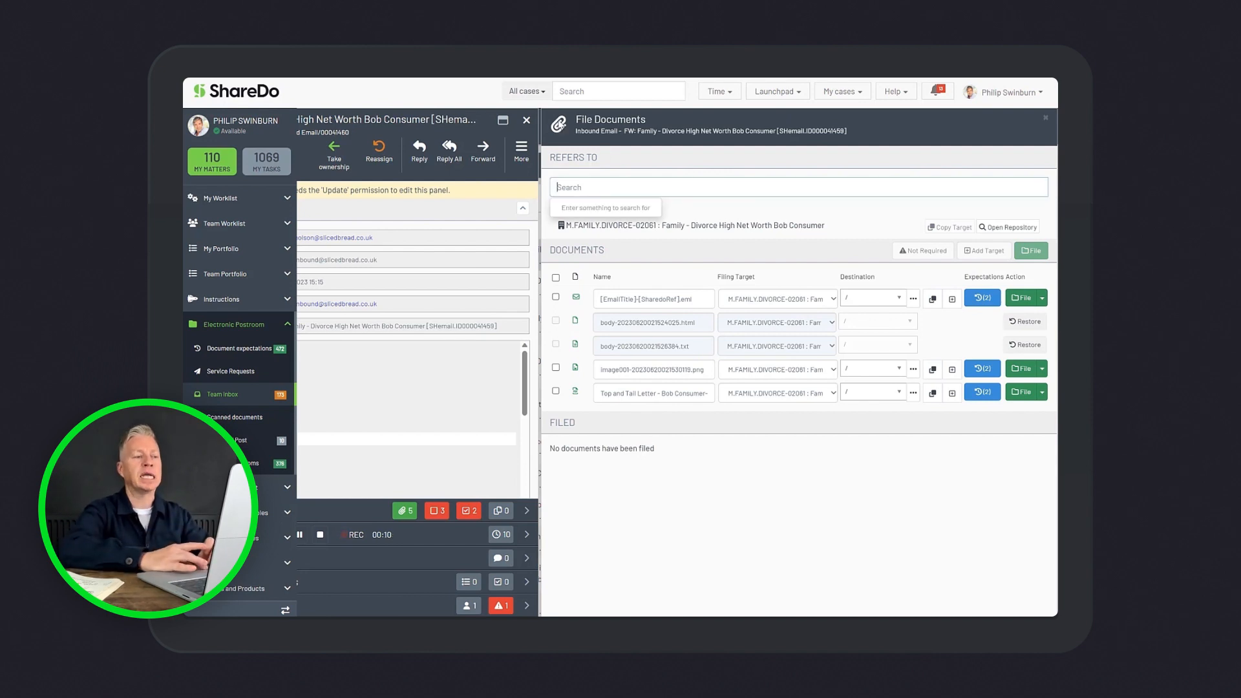
pyautogui.click(528, 122)
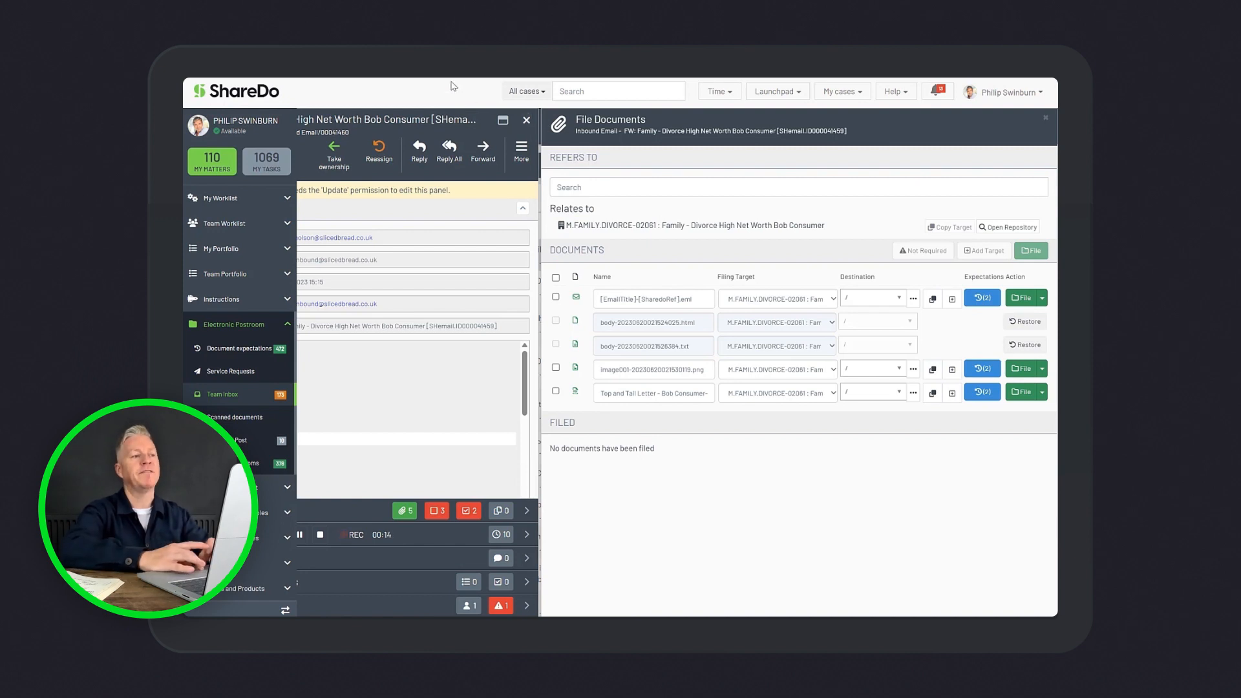
pyautogui.hotkey('ctrl', 'l')
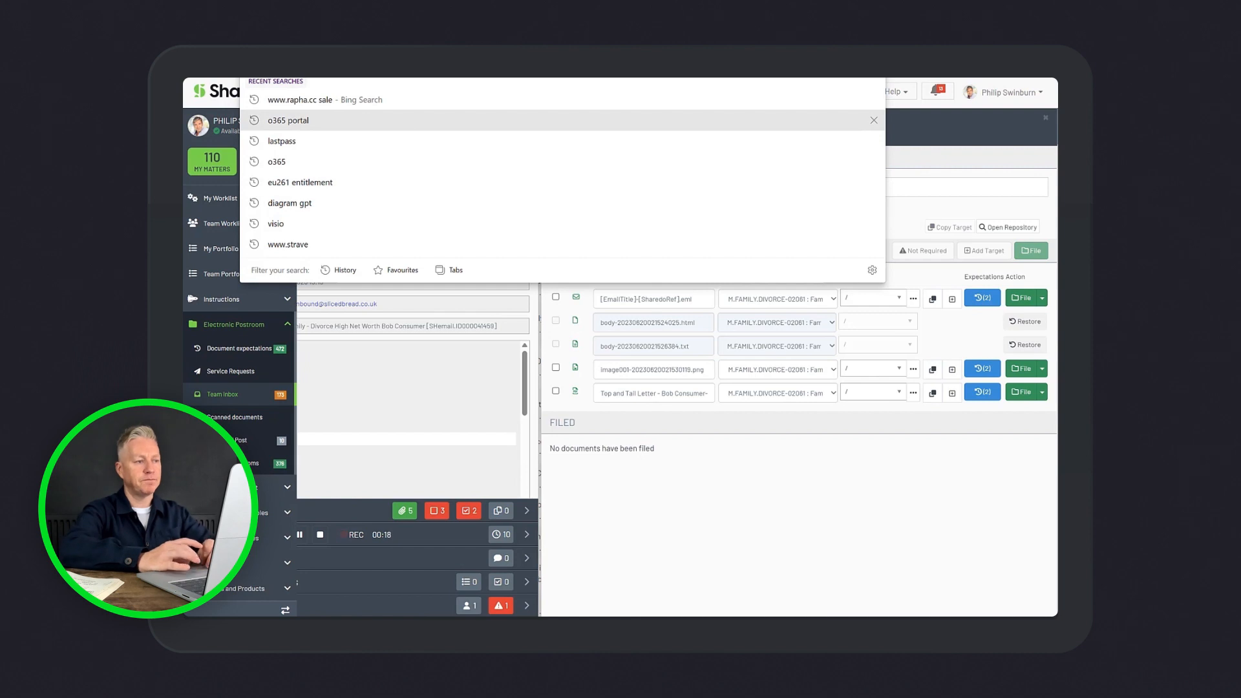
pyautogui.write('admin')
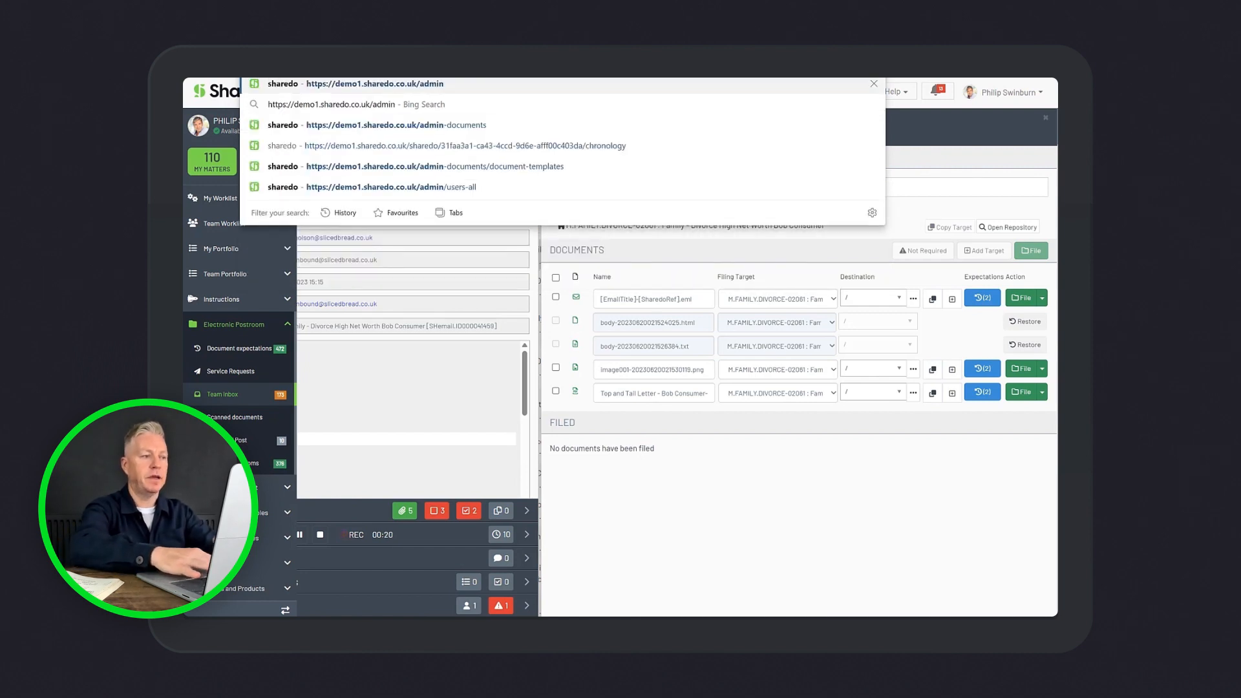
pyautogui.press('Return')
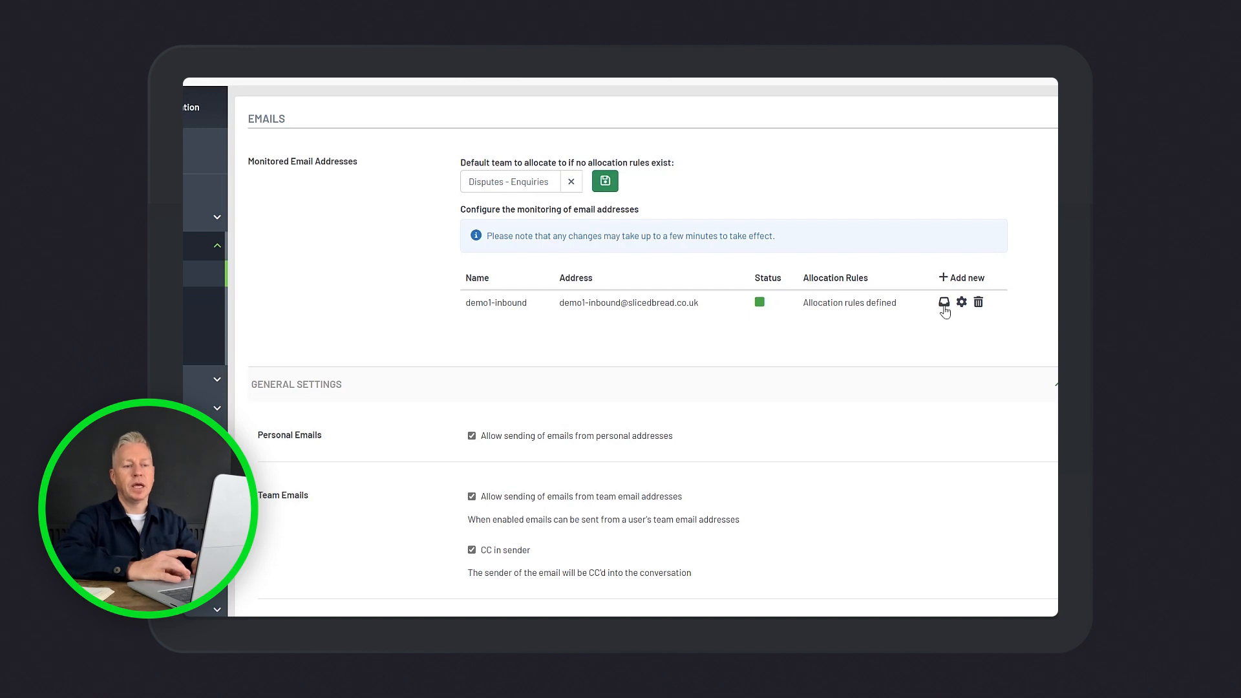
# Review the setup form for a new monitored mailbox, trying the ews-incoming-email linked service and viewing the target repository options, without saving
pyautogui.click(956, 283)
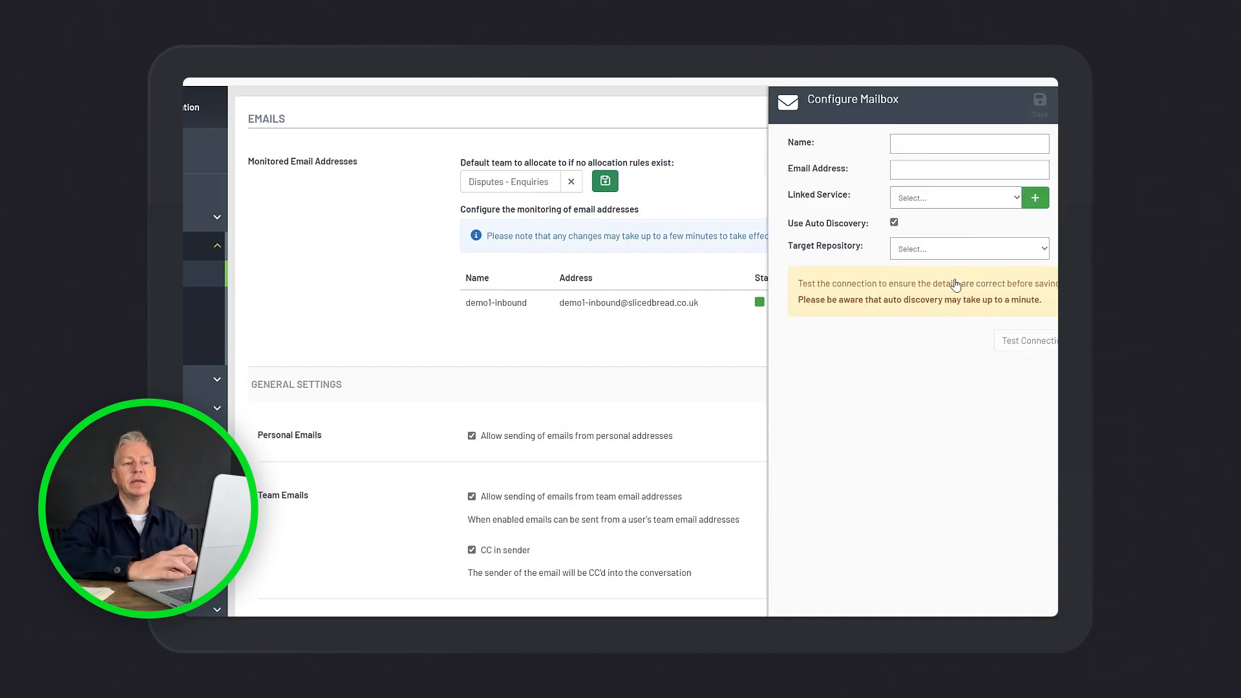
pyautogui.click(924, 146)
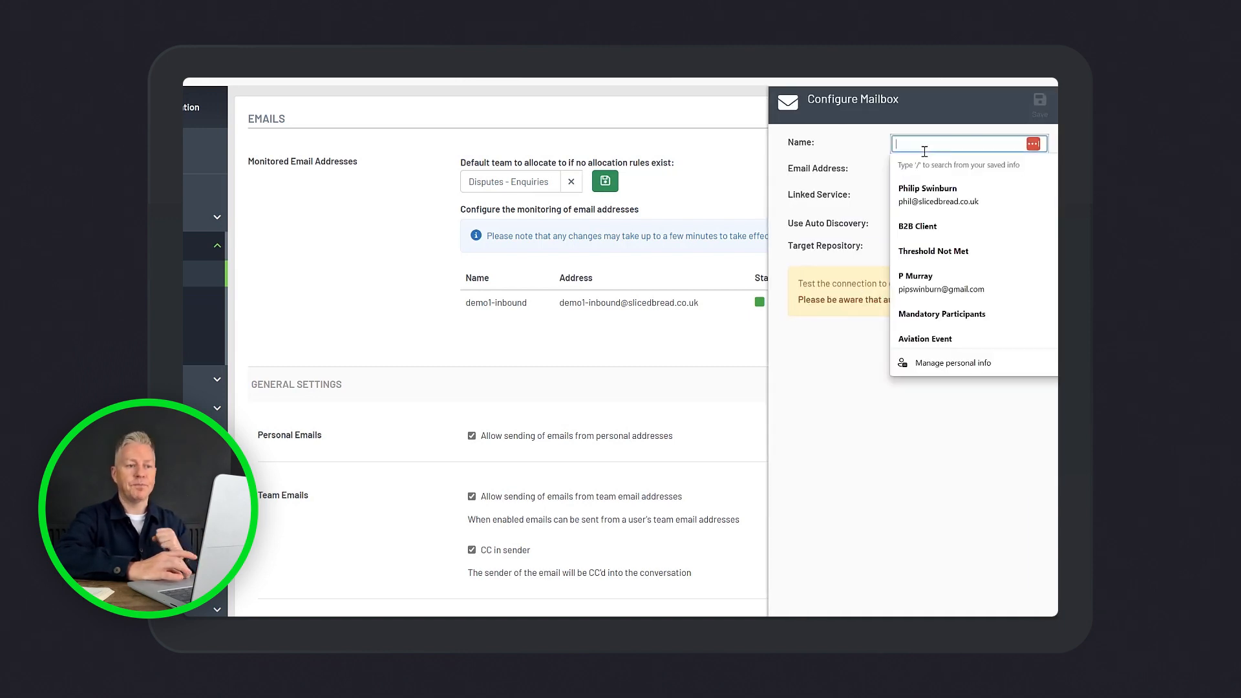
pyautogui.click(866, 155)
pyautogui.click(916, 198)
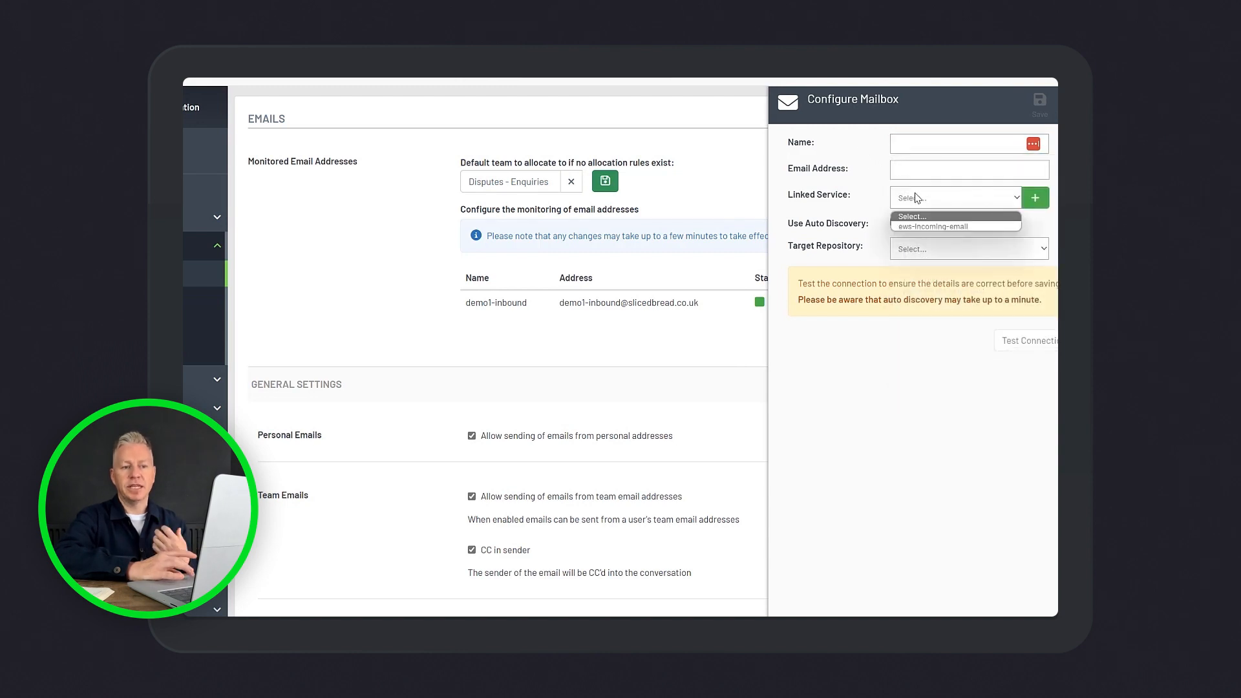
pyautogui.click(919, 226)
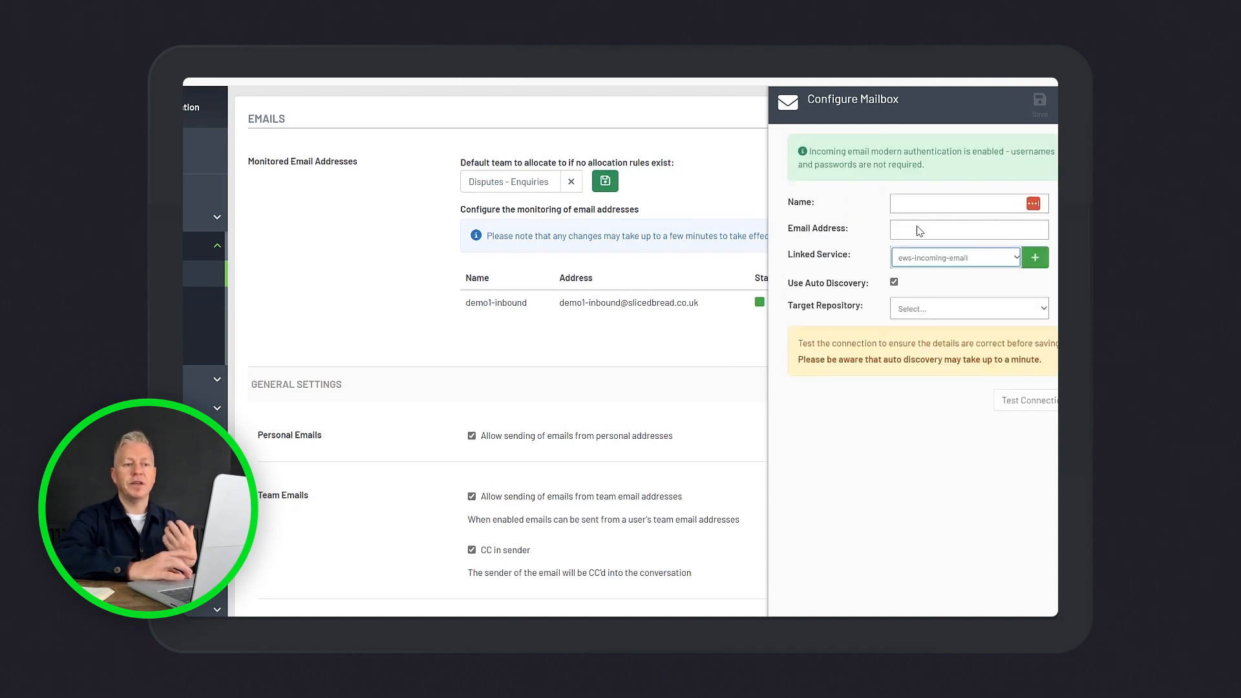
pyautogui.click(926, 311)
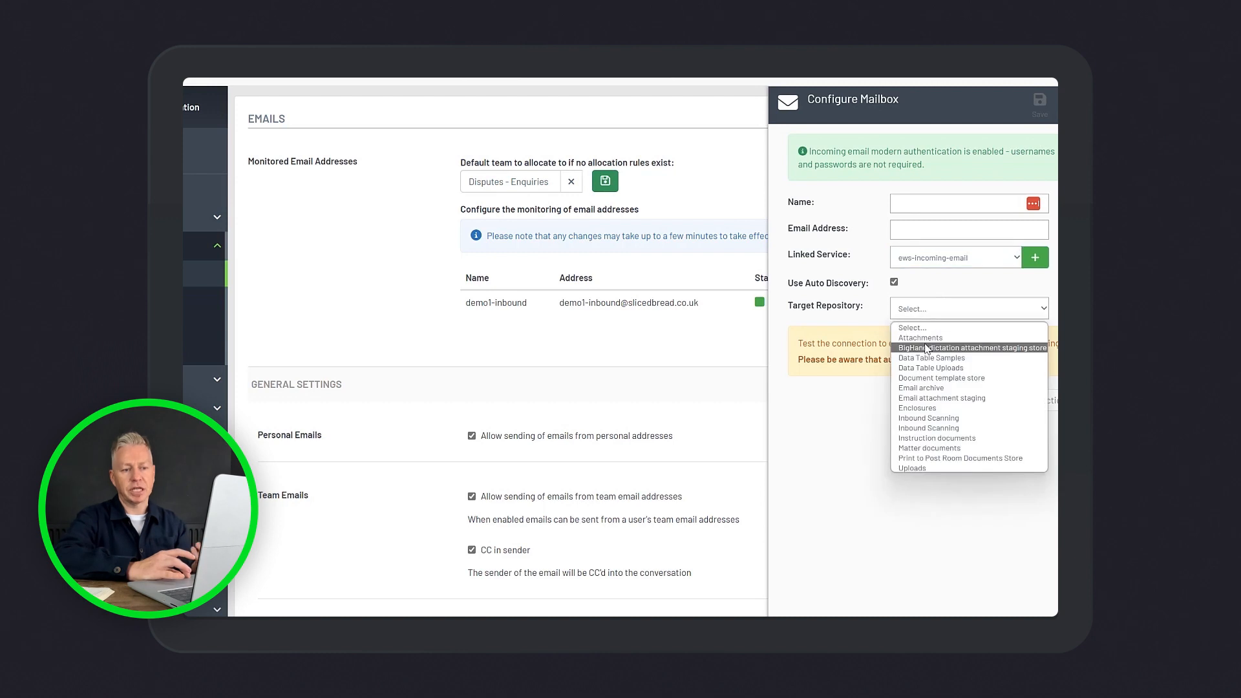
pyautogui.click(1058, 106)
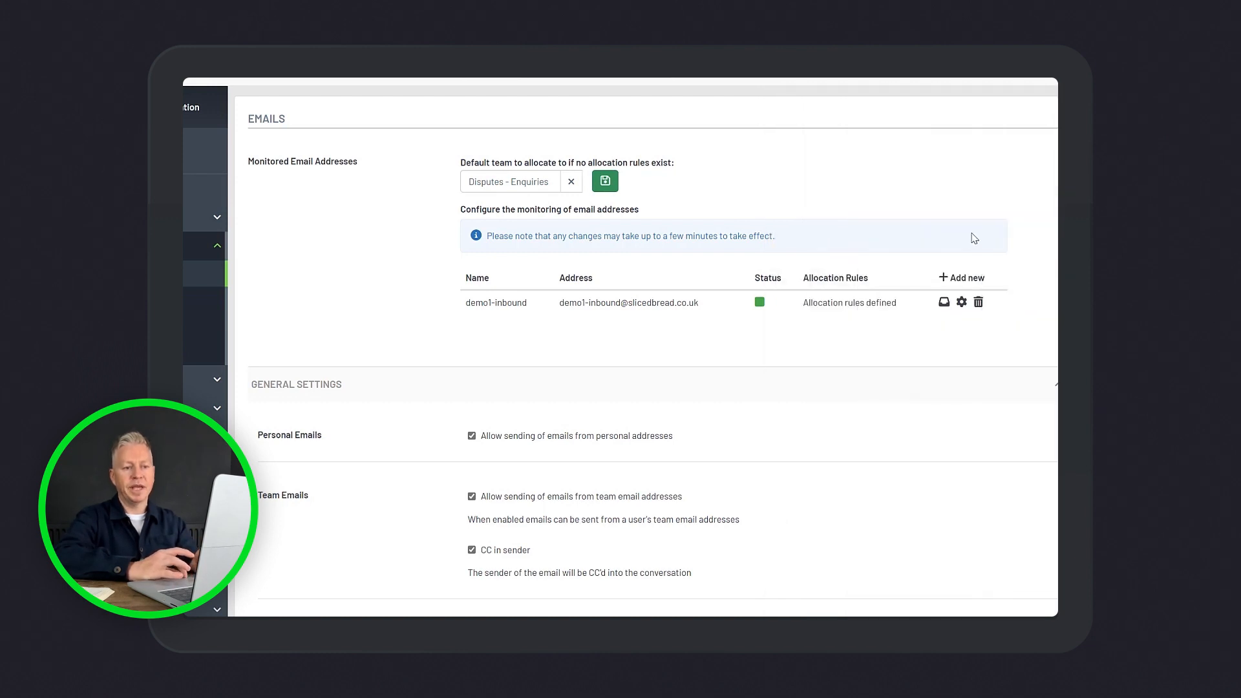
# Examine the demo1-inbound mailbox's email matching rules, allocation, SLA and auto filing settings without changing them
pyautogui.click(944, 302)
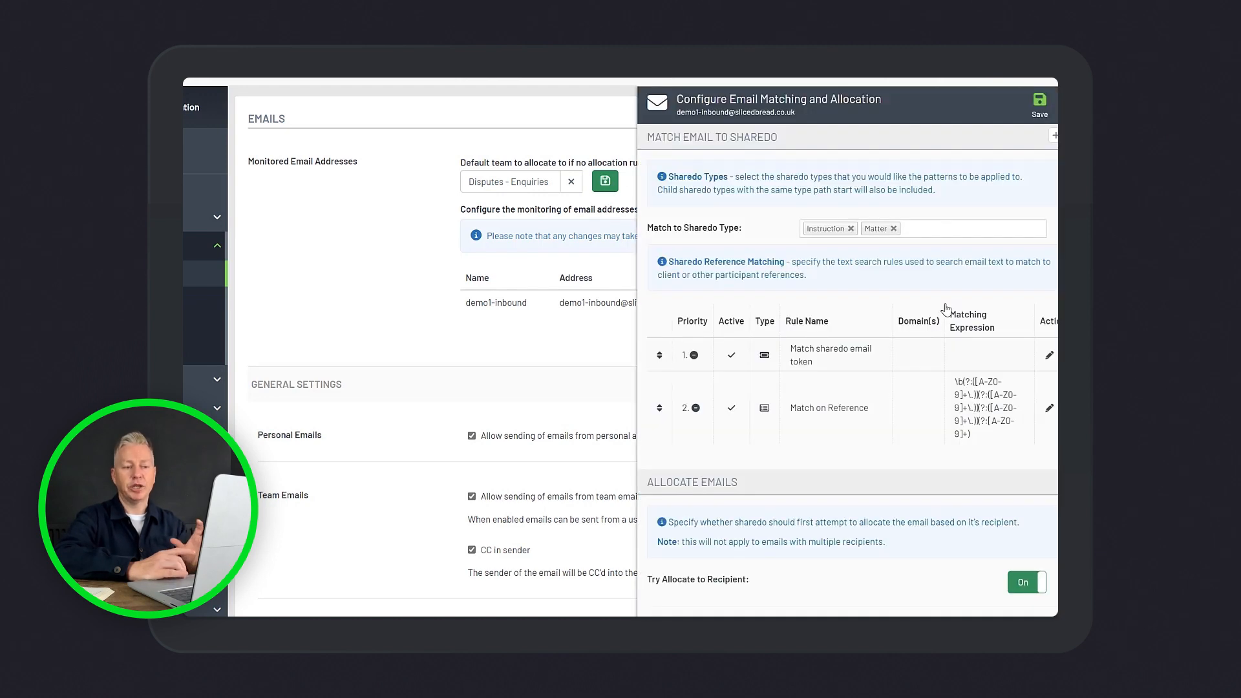
pyautogui.scroll(-2, 945, 309)
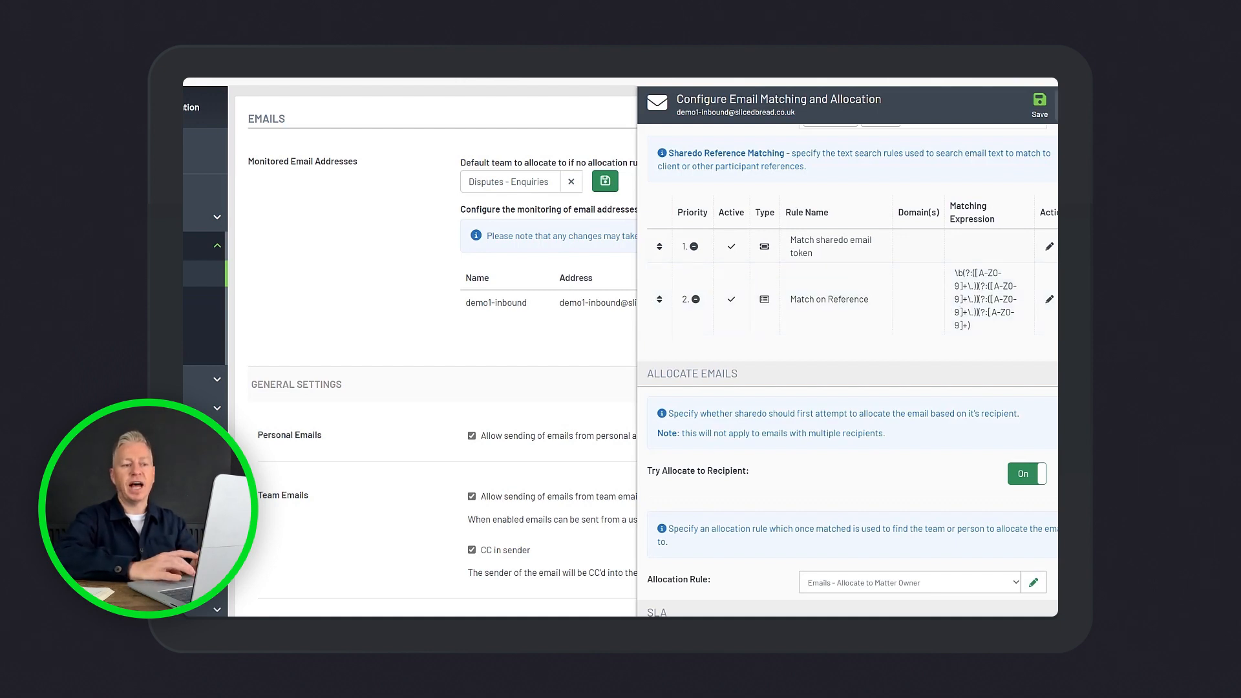
pyautogui.click(1070, 105)
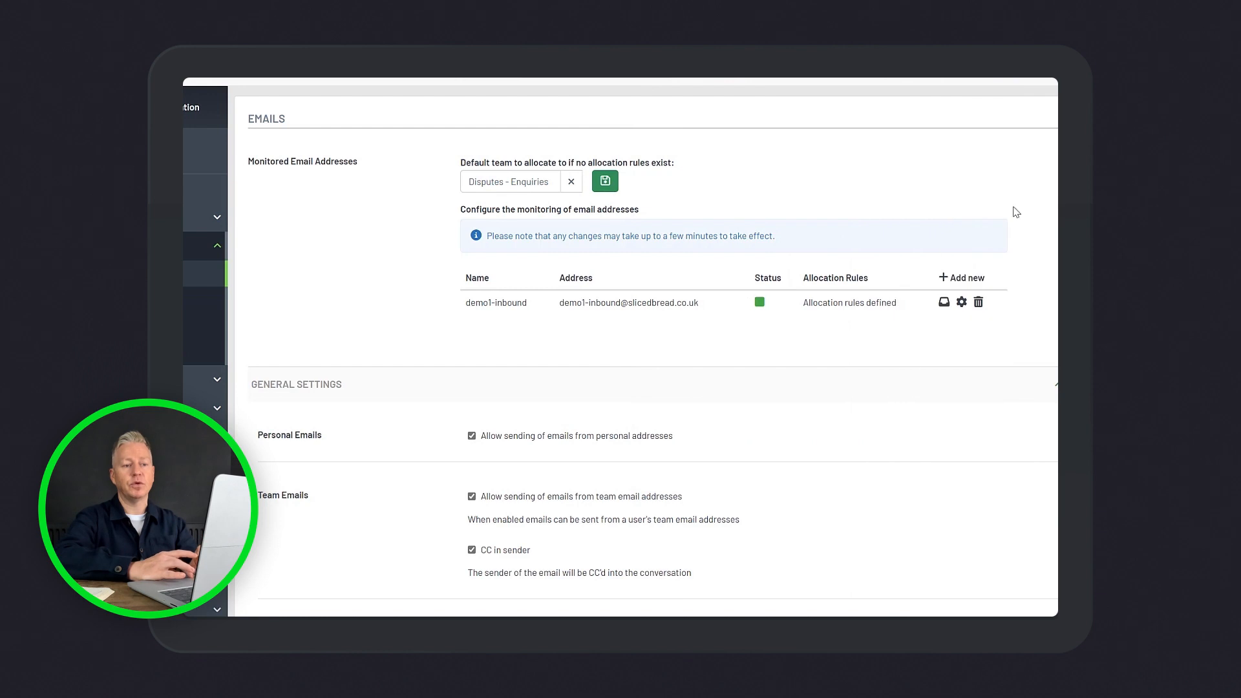
pyautogui.click(944, 302)
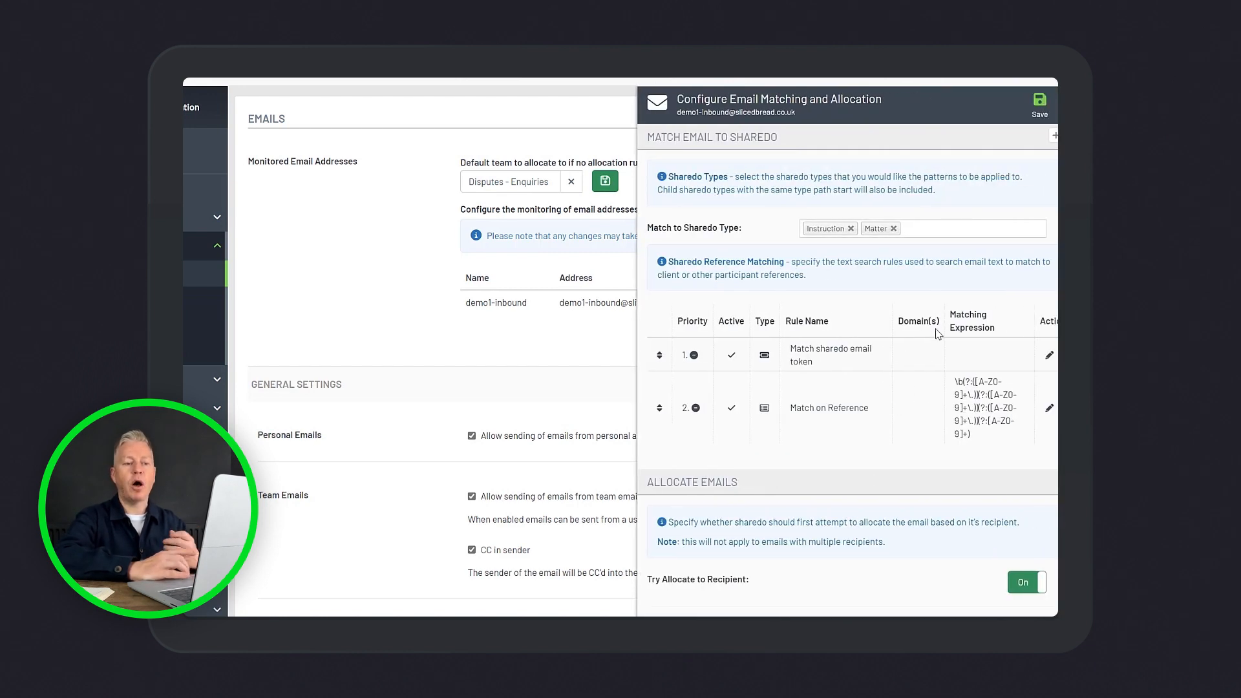
pyautogui.scroll(-2, 914, 399)
pyautogui.scroll(-2, 914, 398)
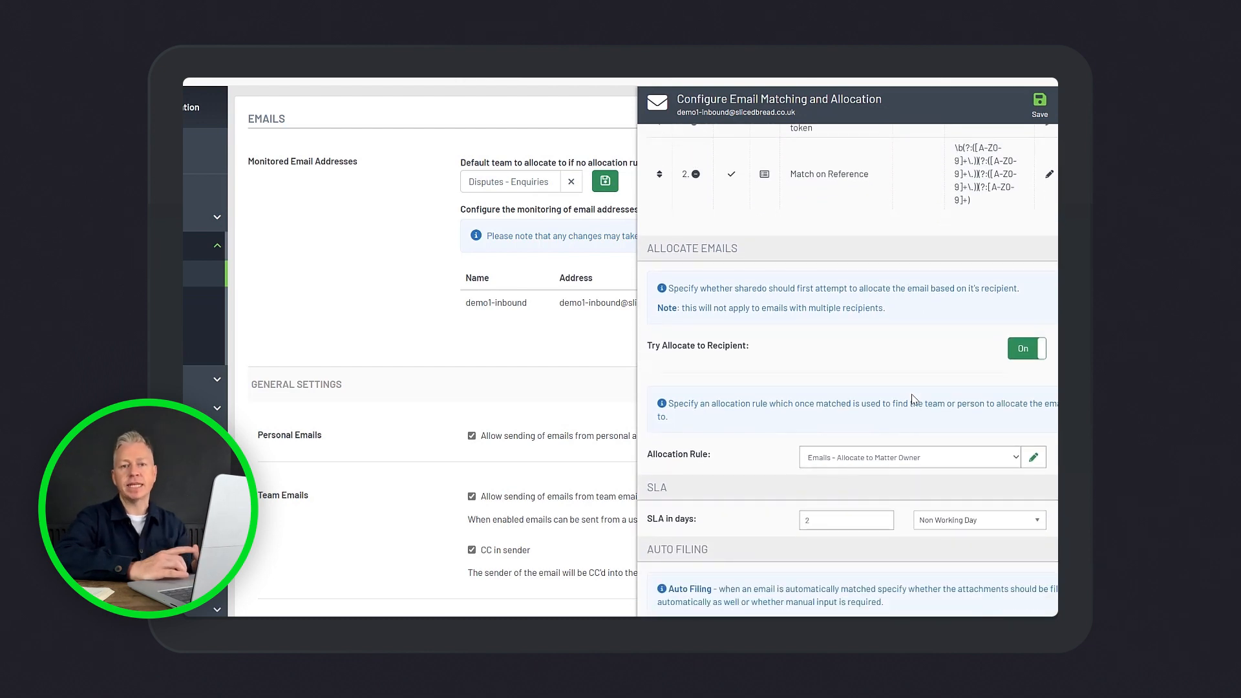
pyautogui.scroll(-1, 914, 399)
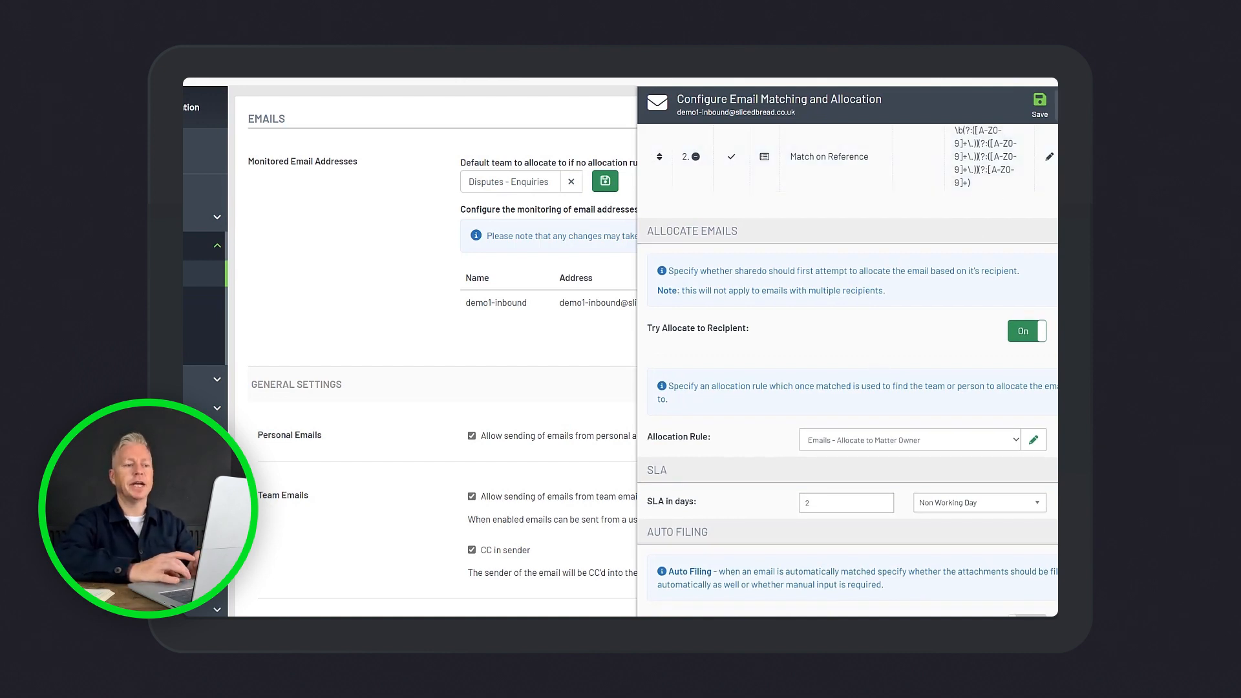
pyautogui.click(1067, 106)
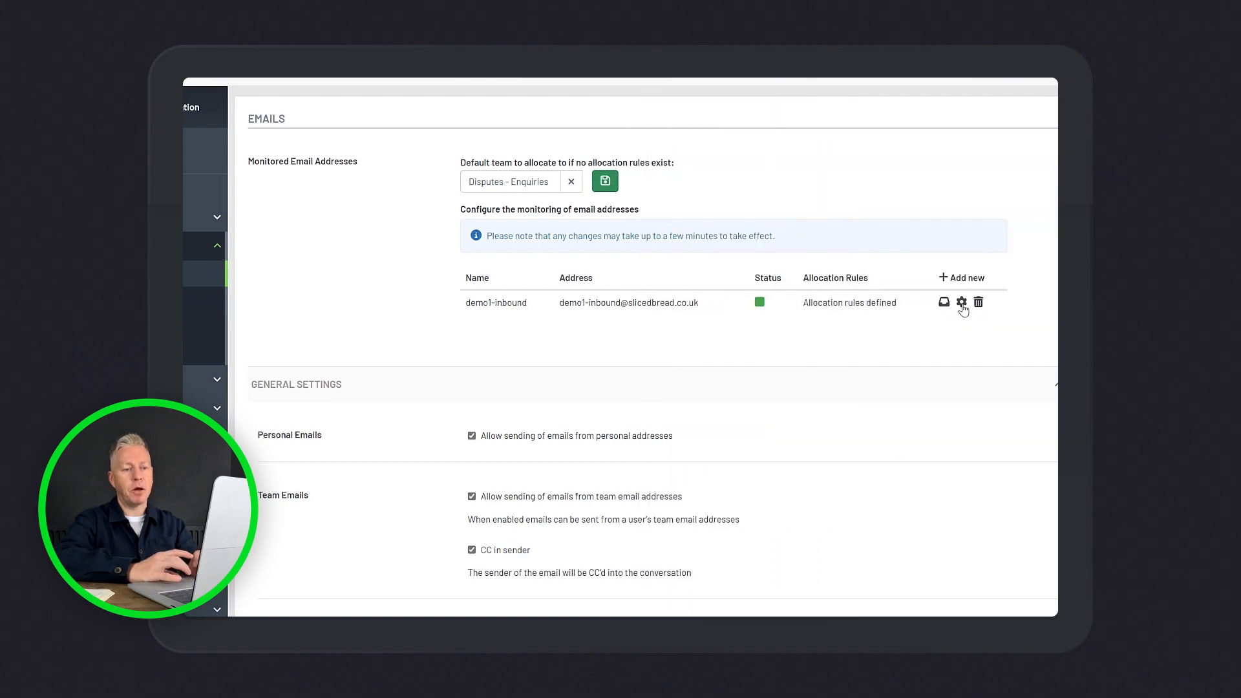
# Review the demo1-inbound mailbox configuration, test its connection, and close it without saving
pyautogui.click(961, 303)
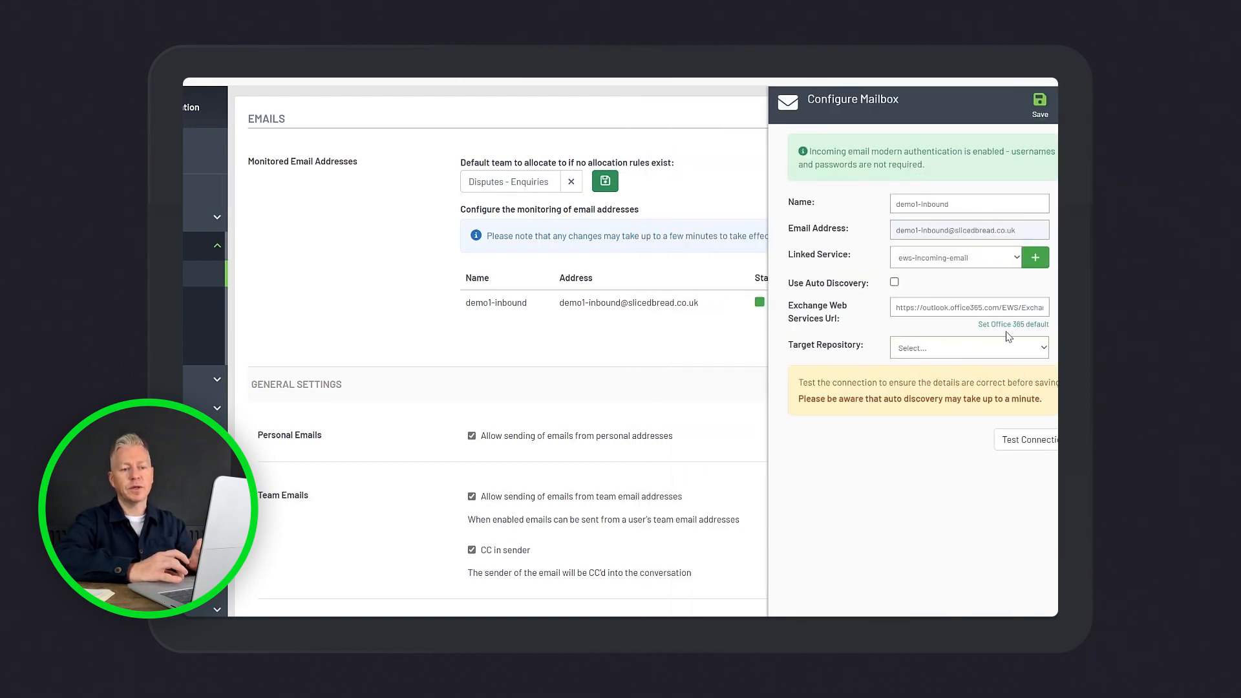
pyautogui.click(1030, 441)
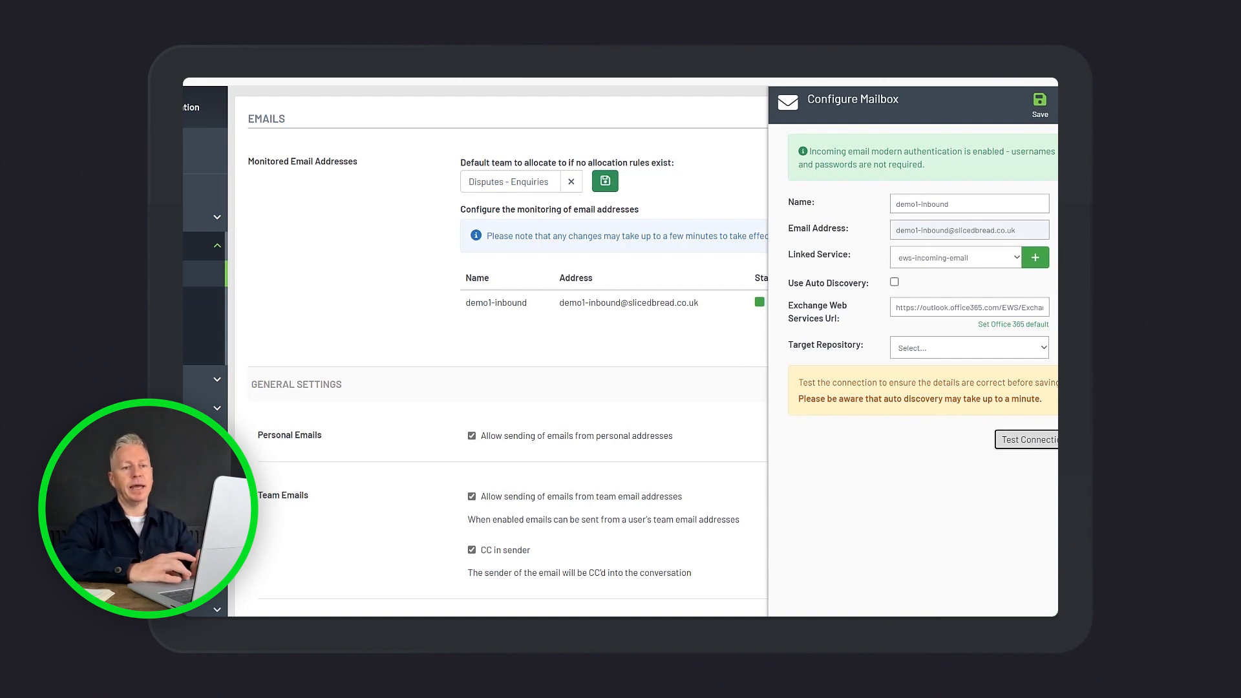
pyautogui.click(1067, 105)
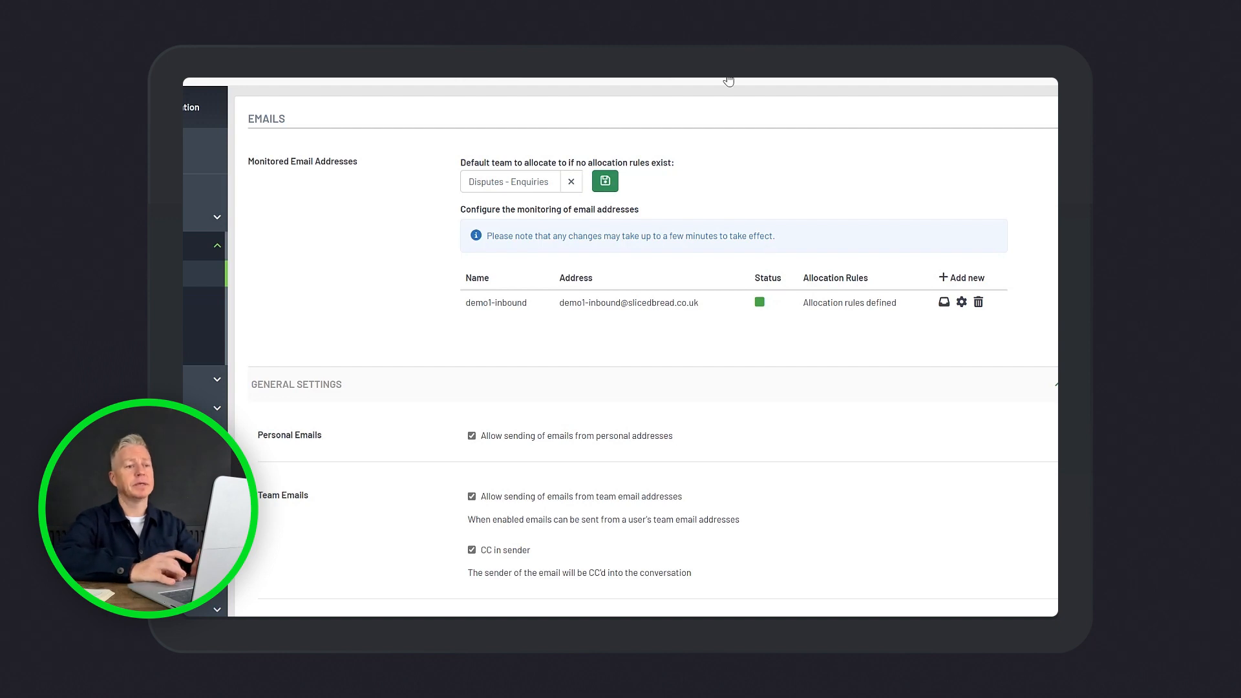
# Switch to Documents Admin and open the list of email templates
pyautogui.click(792, 77)
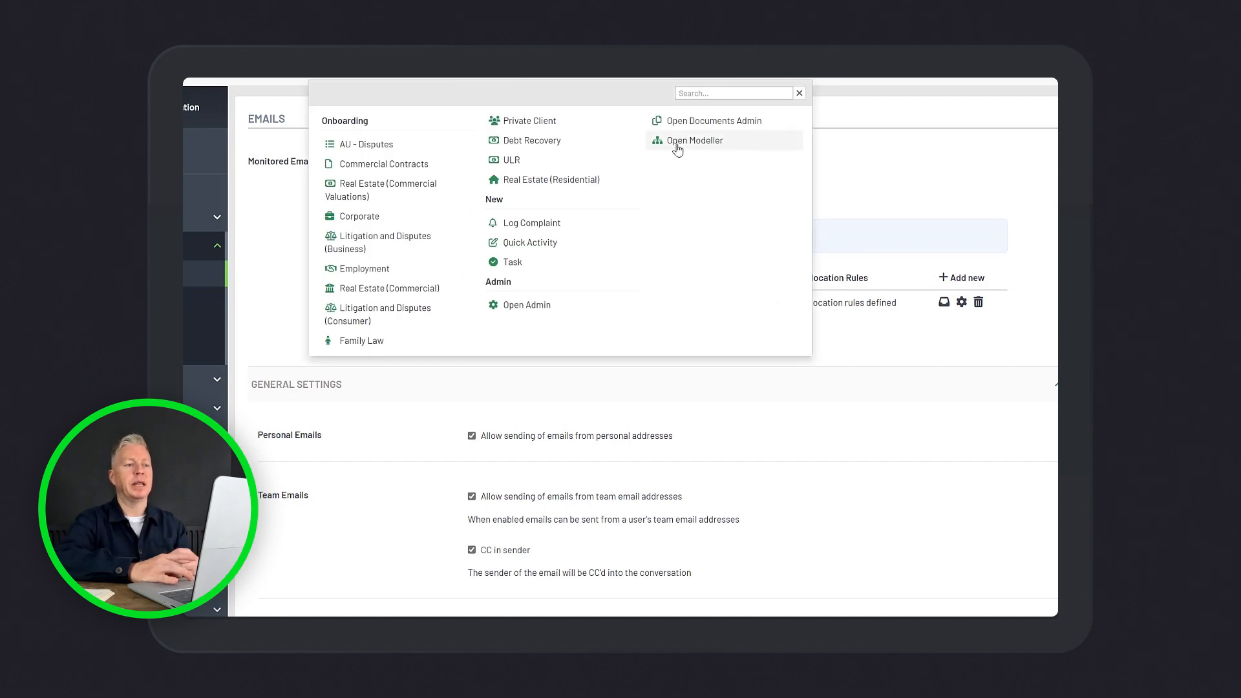
pyautogui.click(684, 123)
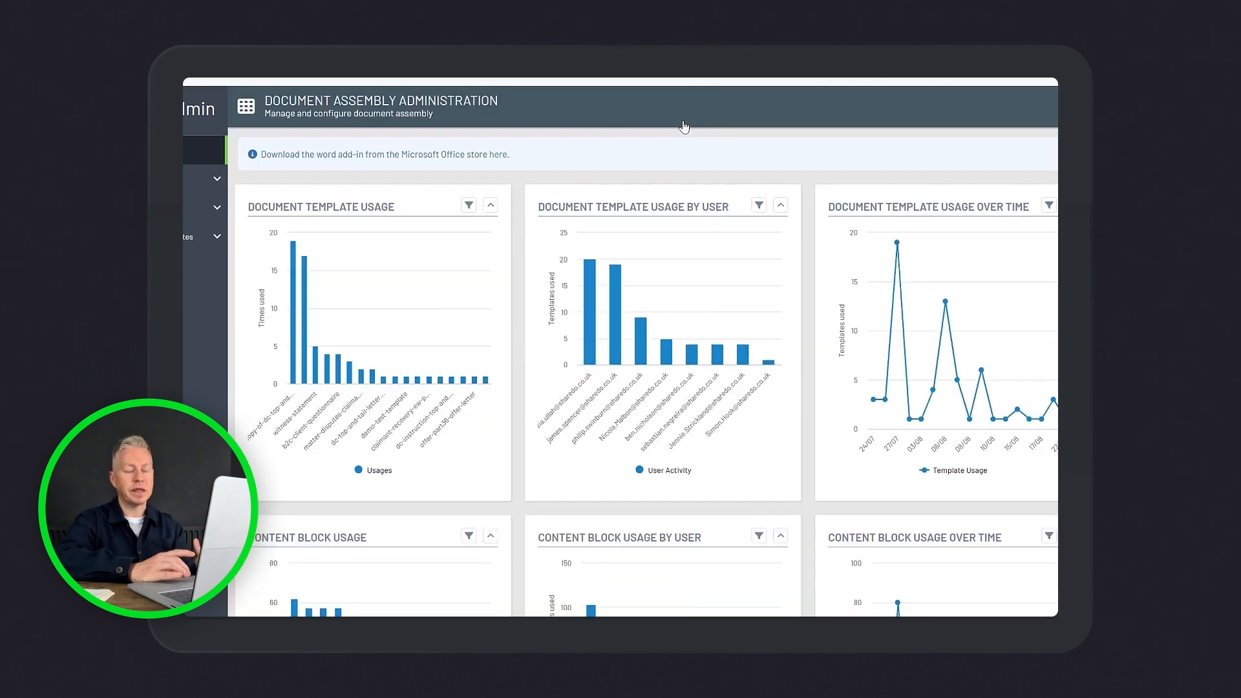
pyautogui.click(188, 245)
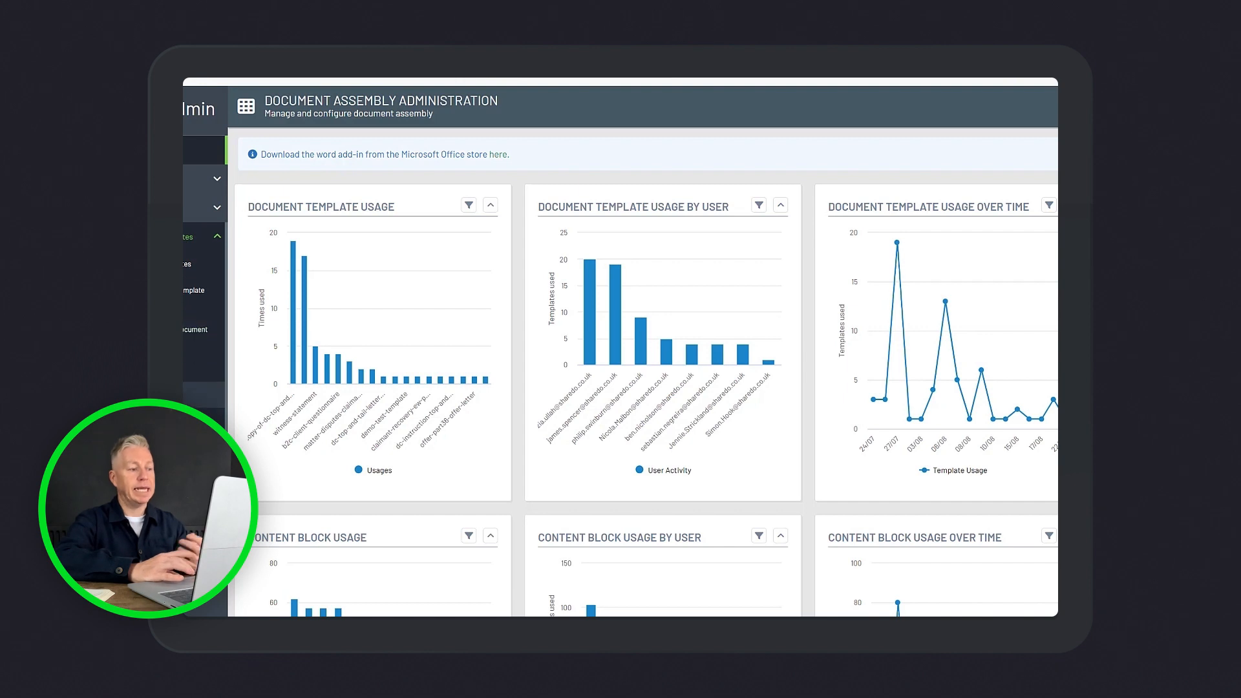
pyautogui.click(204, 394)
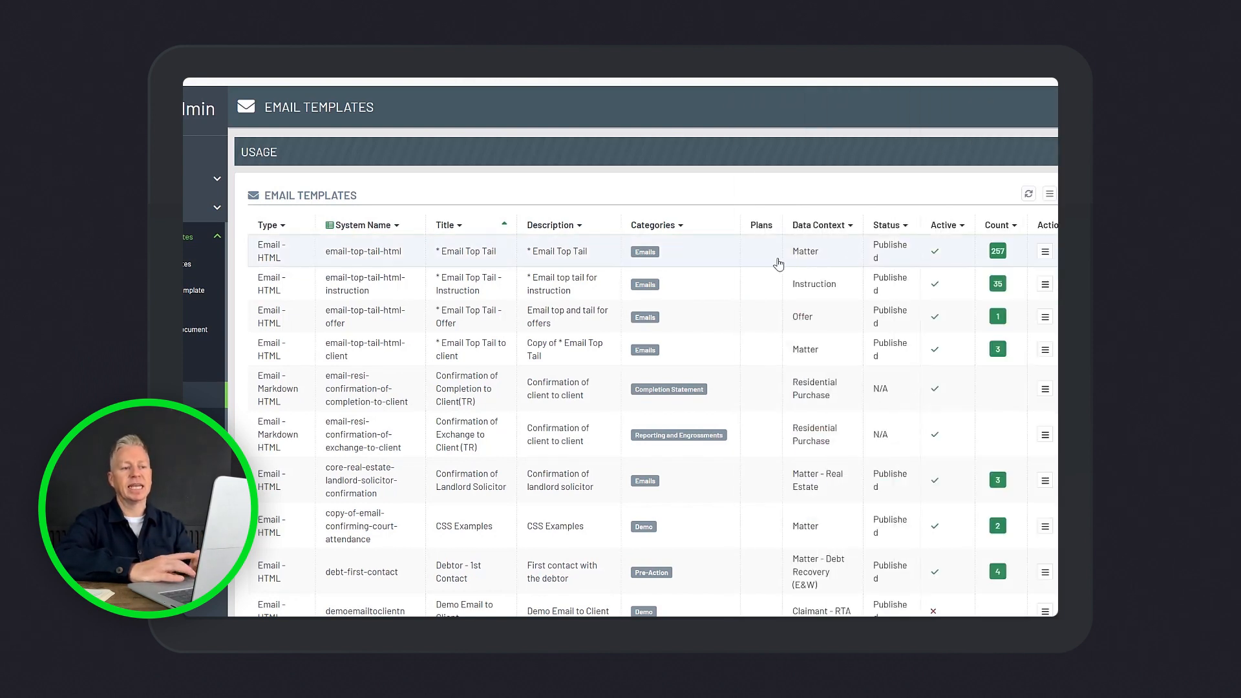
# Open the email-top-tail-html template and go through its pack contents to the email body editor
pyautogui.doubleClick(778, 260)
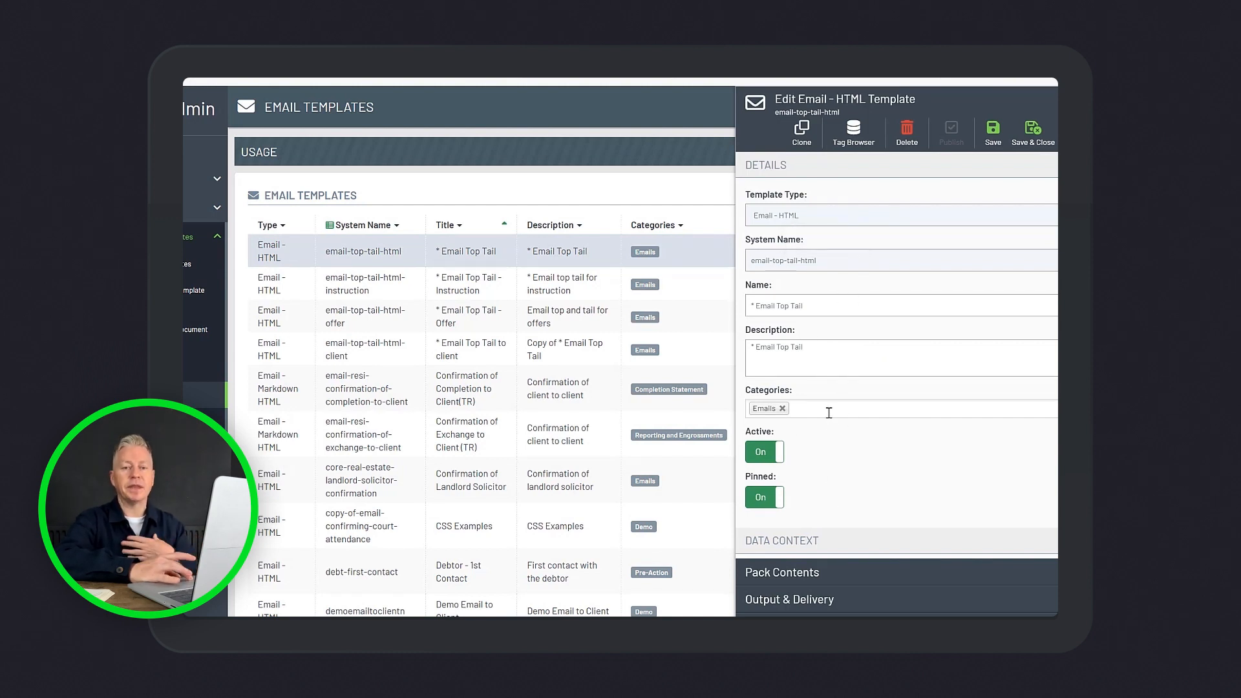
pyautogui.click(813, 572)
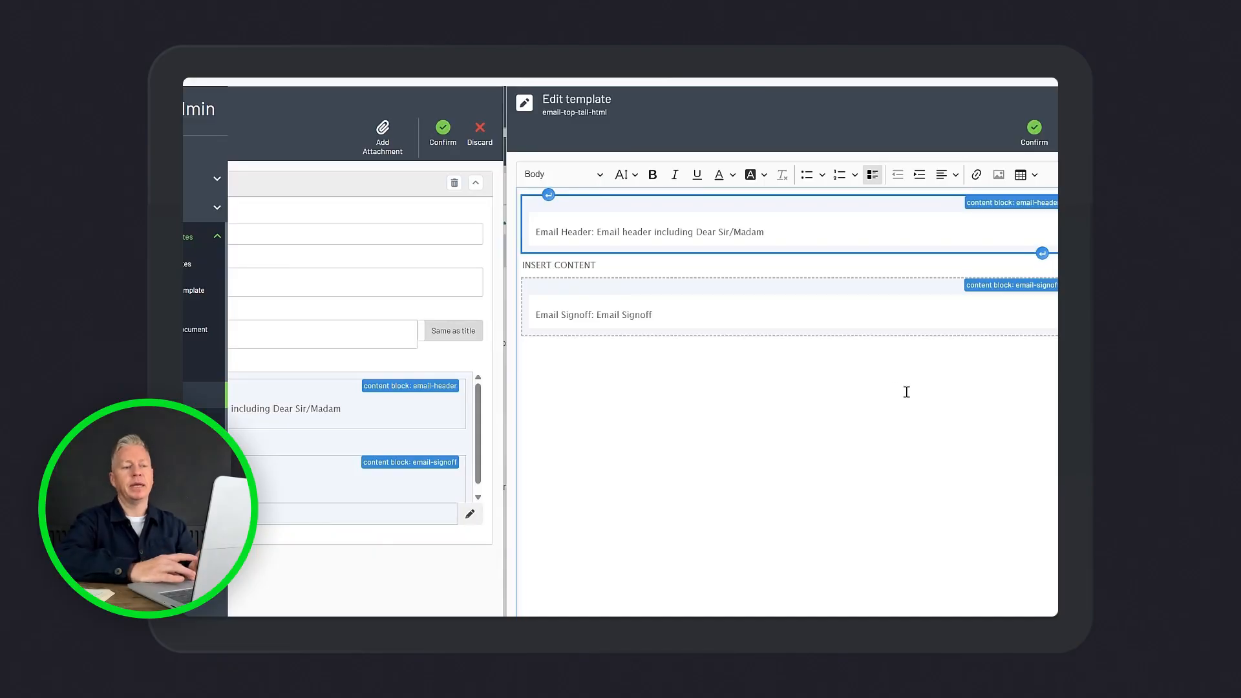
pyautogui.click(789, 371)
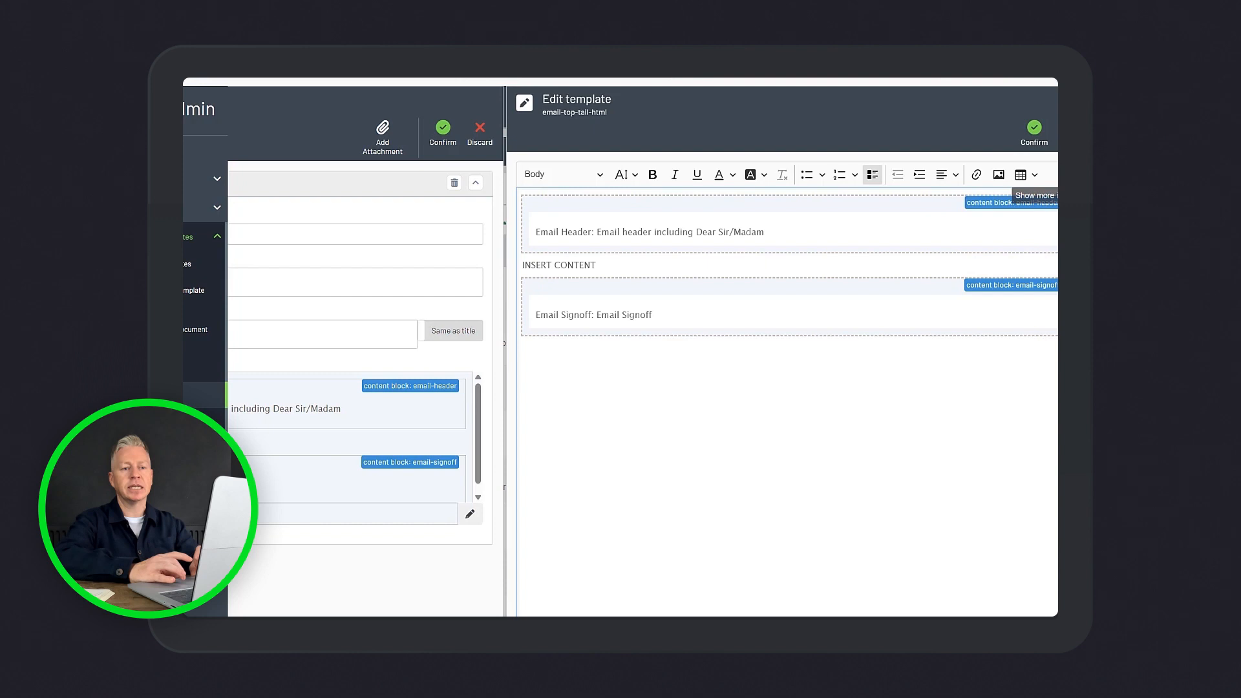
# Browse the Context Work Item fields available to the email template, and close the template without changes
pyautogui.click(1033, 198)
pyautogui.click(959, 197)
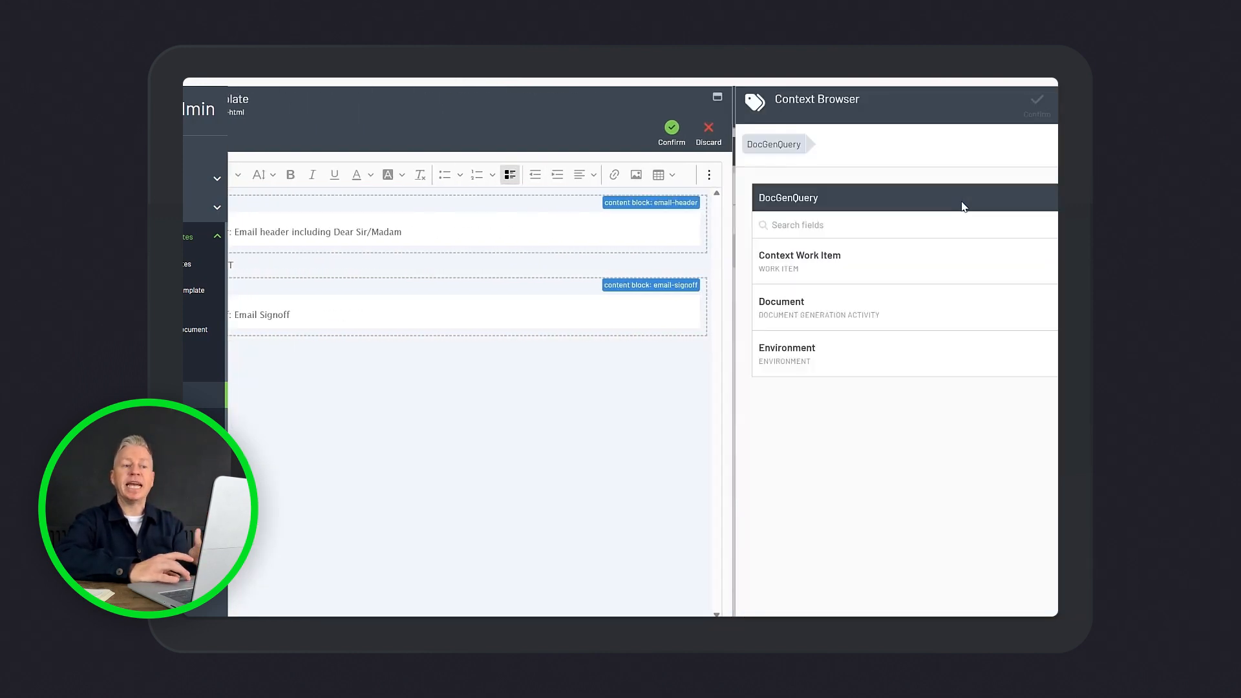
pyautogui.click(1052, 262)
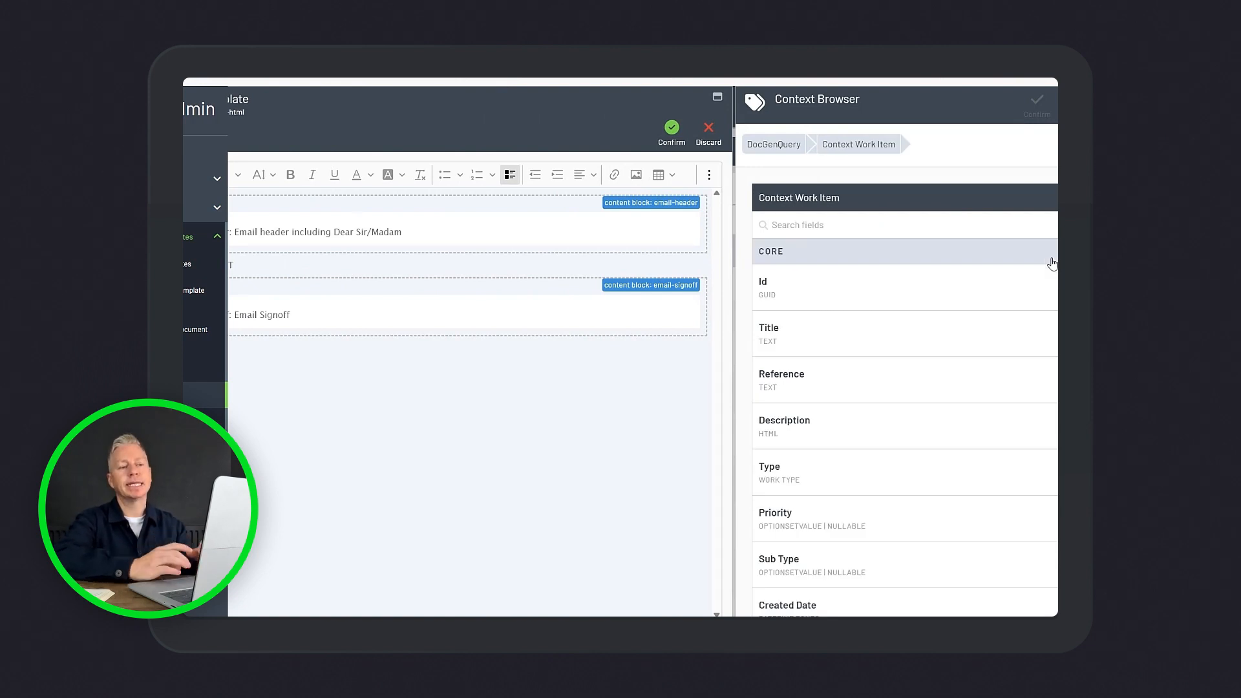
pyautogui.click(1073, 106)
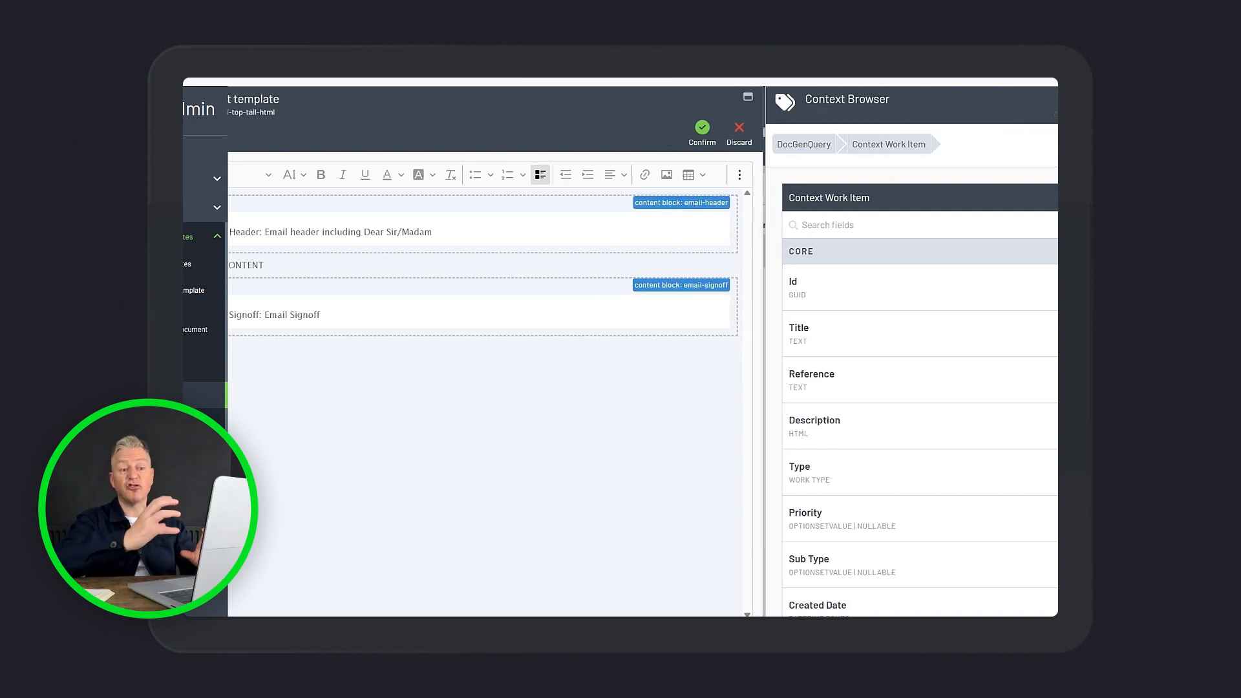
pyautogui.click(1071, 133)
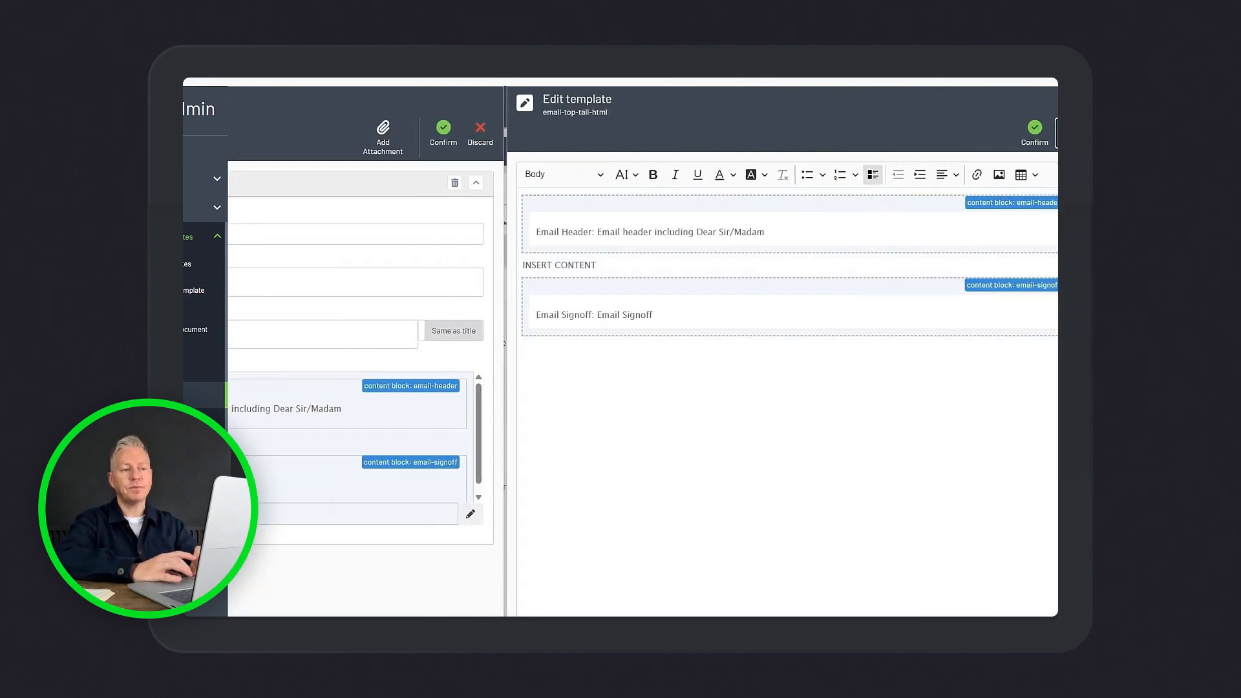
pyautogui.click(1071, 133)
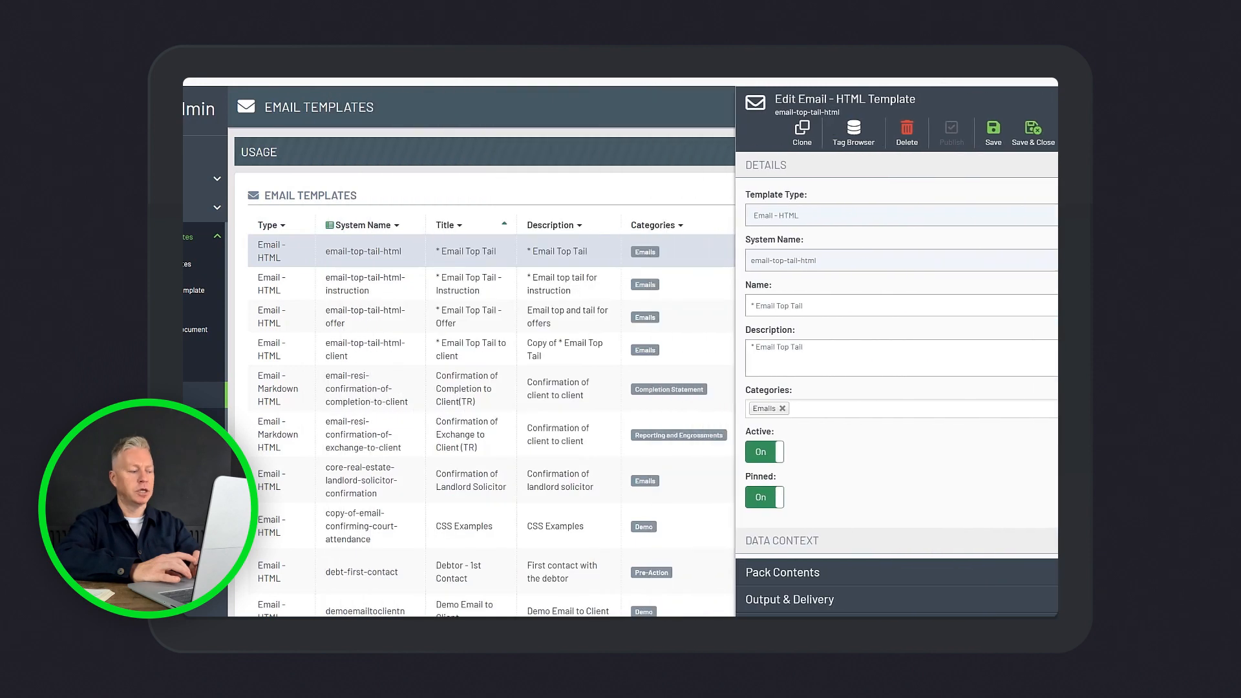
pyautogui.click(1071, 133)
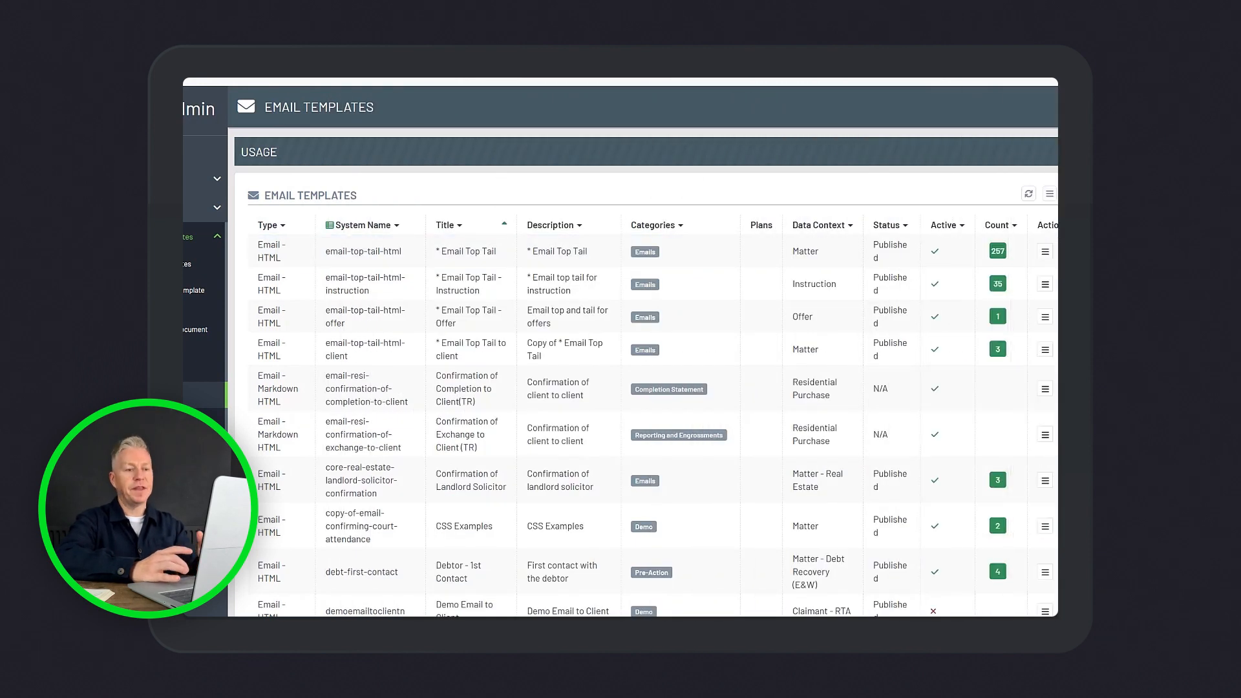
# Inspect the 365 Calendar link in the personal calendar sync settings, test its connection, and close the settings
pyautogui.click(1020, 79)
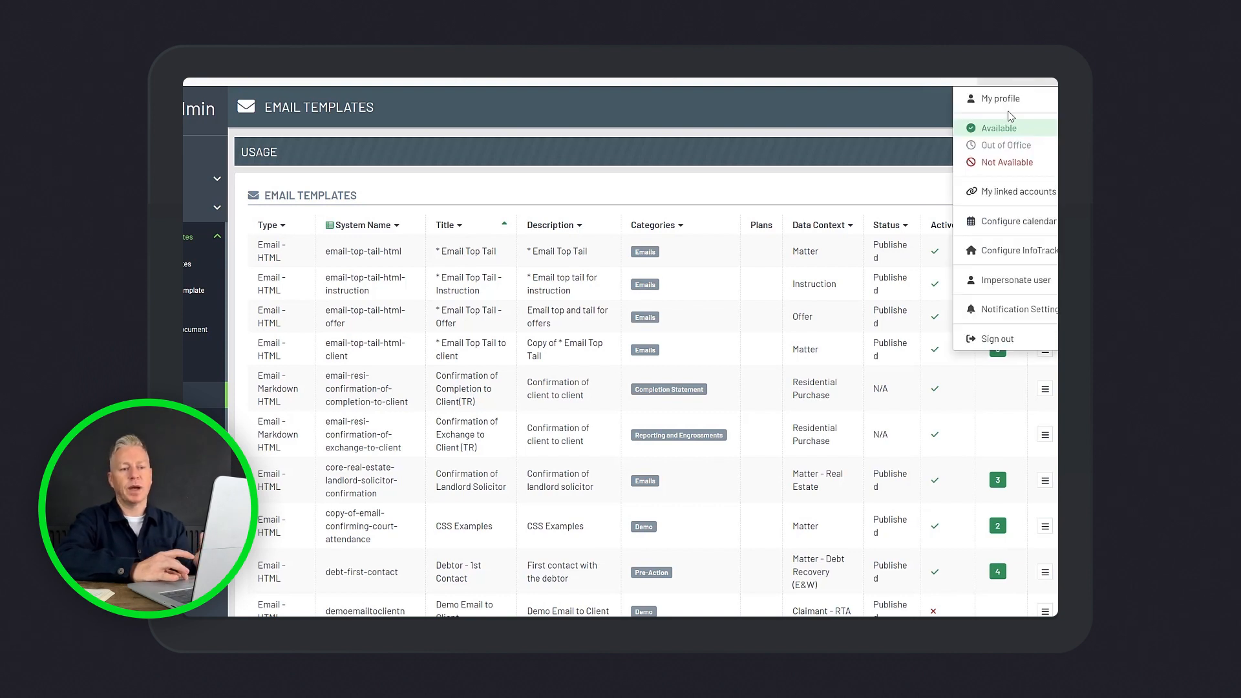
pyautogui.click(1006, 222)
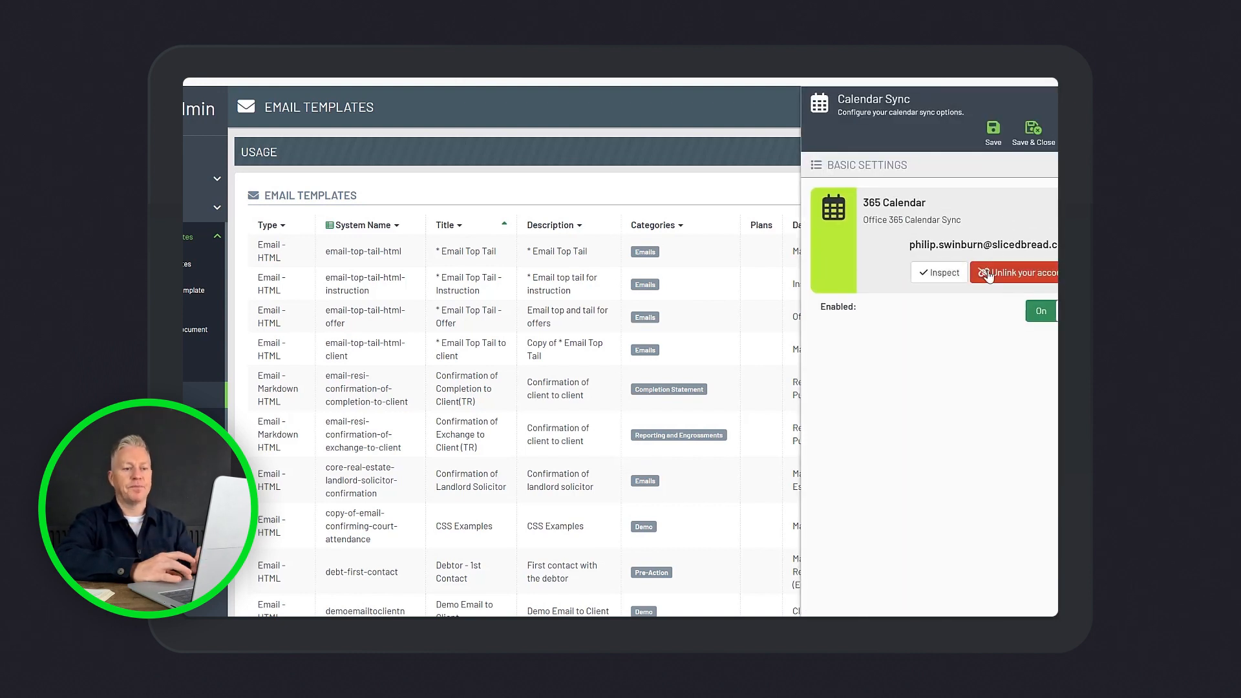
pyautogui.click(949, 274)
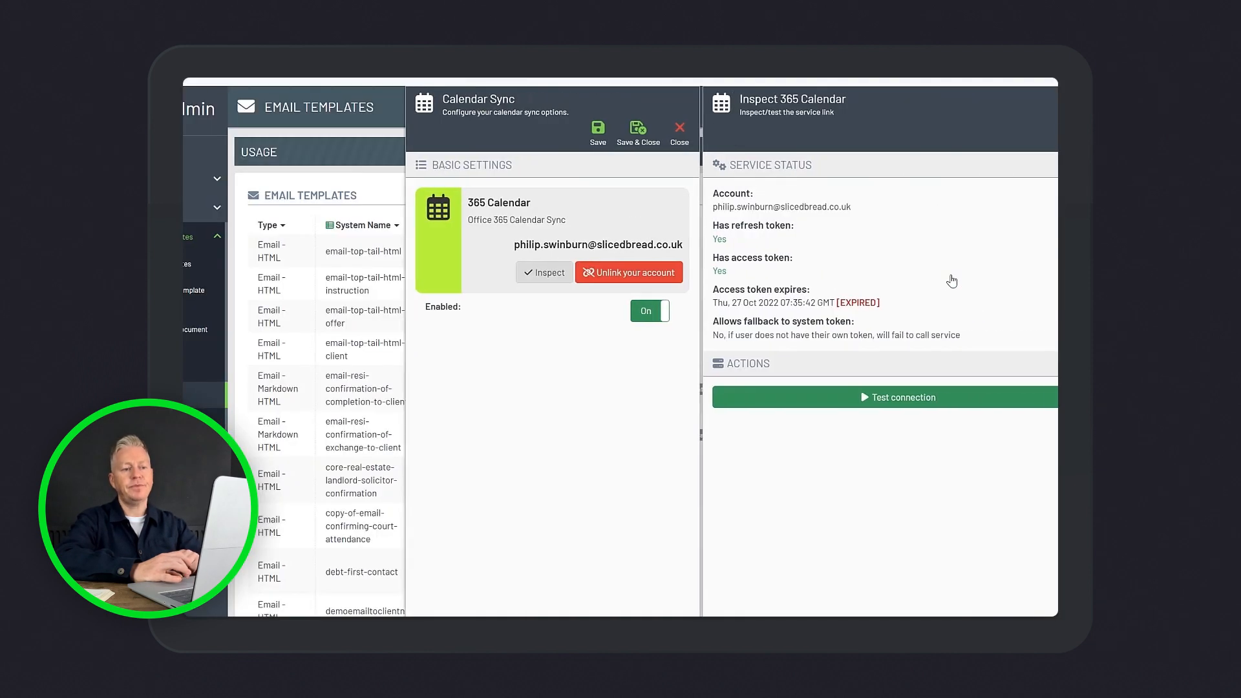
pyautogui.click(898, 395)
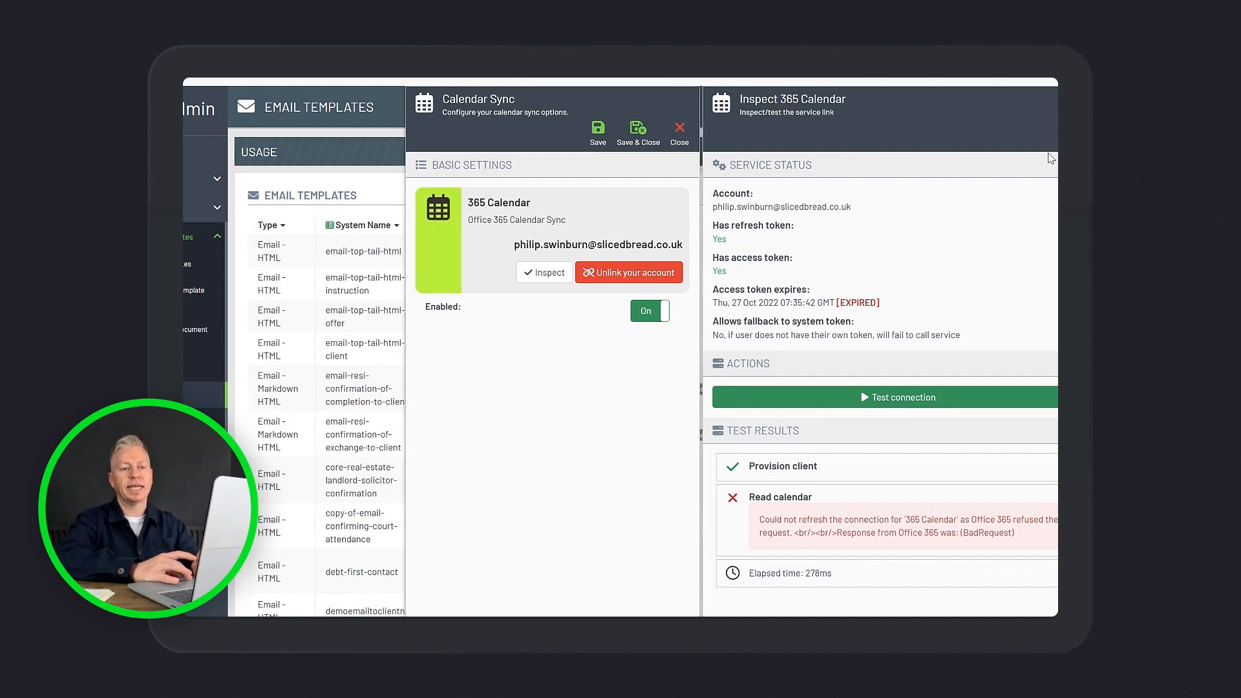
pyautogui.click(1074, 133)
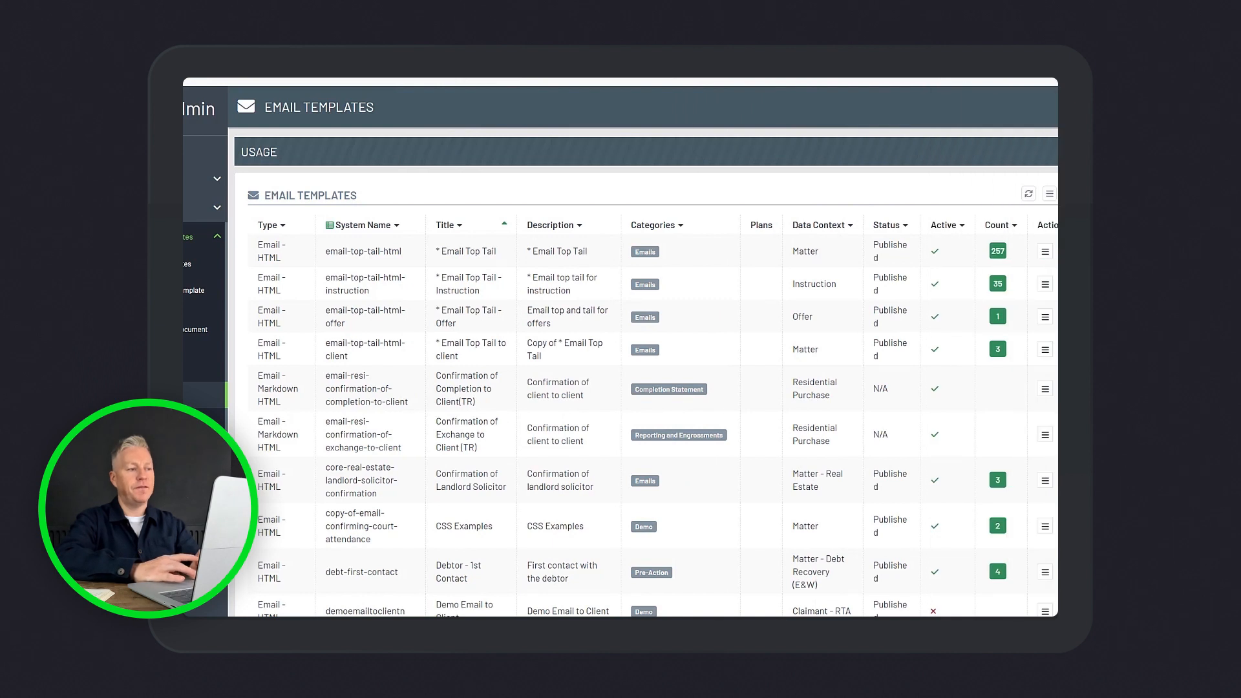
# Go to the modeller page on demo1.sharedo.co.uk, the ShareDo configuration modeller
pyautogui.hotkey('ctrl', 'l')
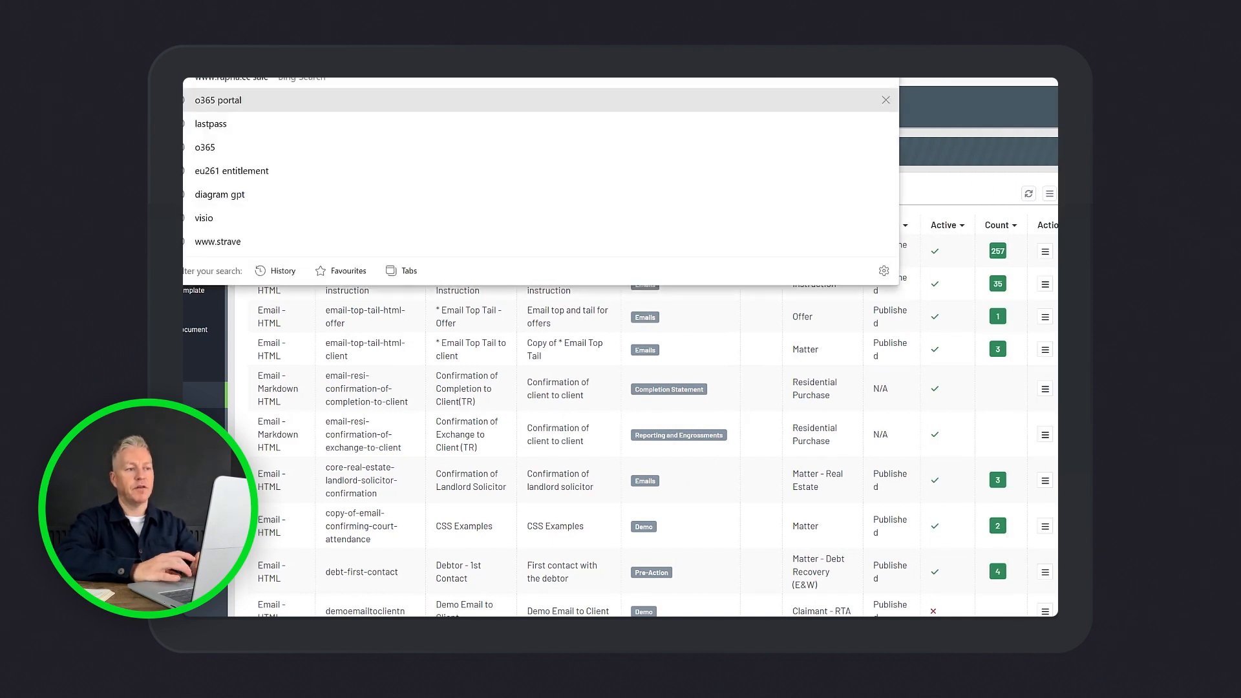
pyautogui.write('https://demo1.sharedo.co.uk/featu')
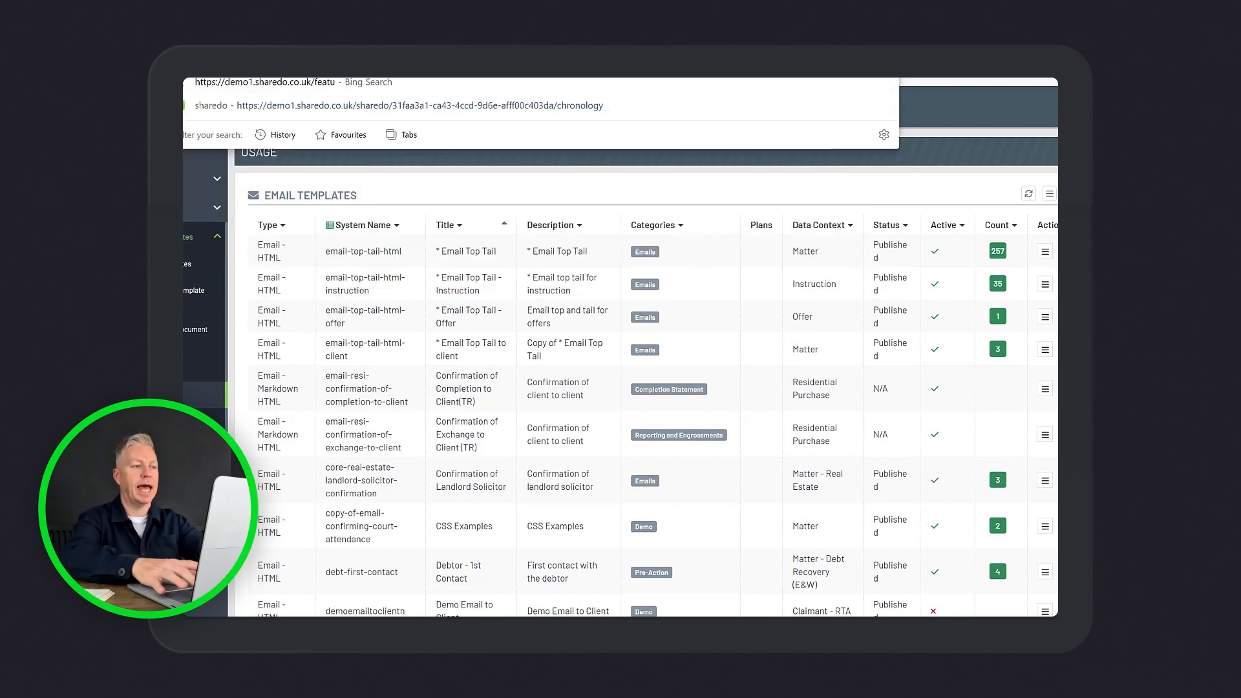
pyautogui.press('BackSpace')
pyautogui.press('BackSpace')
pyautogui.press('BackSpace')
pyautogui.press('BackSpace')
pyautogui.press('BackSpace')
pyautogui.write('modeller')
pyautogui.press('Return')
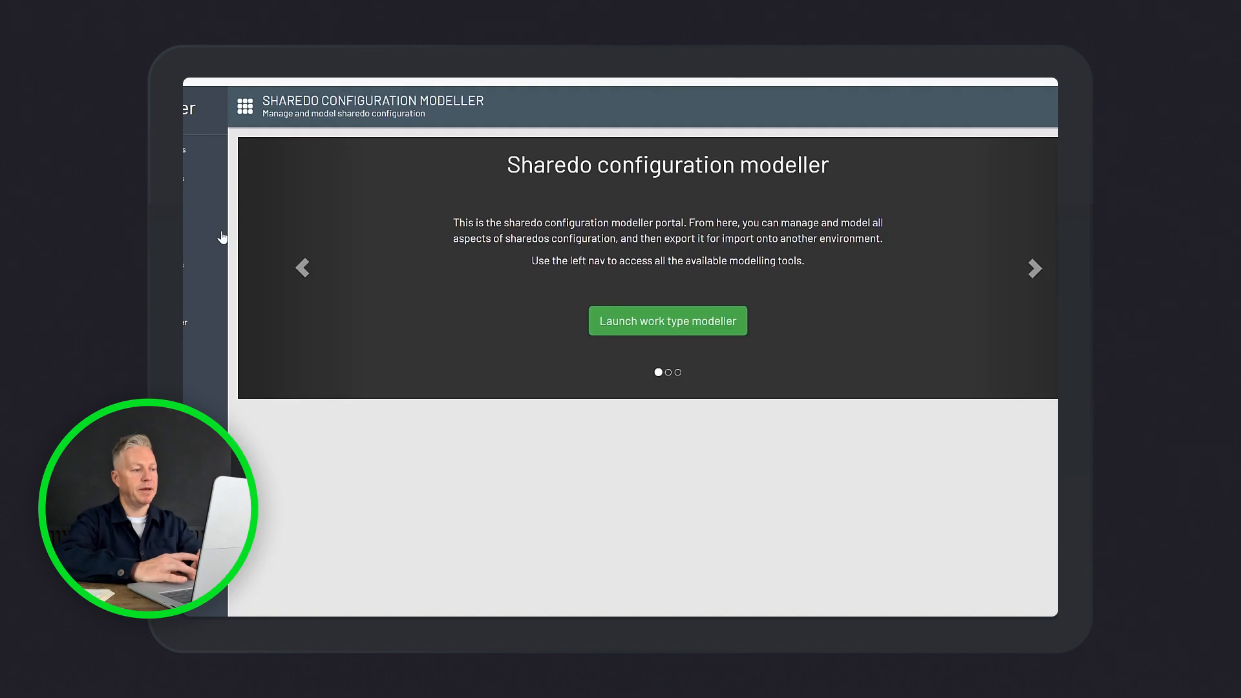
# Open the list of all global features and search it for "cale"
pyautogui.moveTo(197, 237)
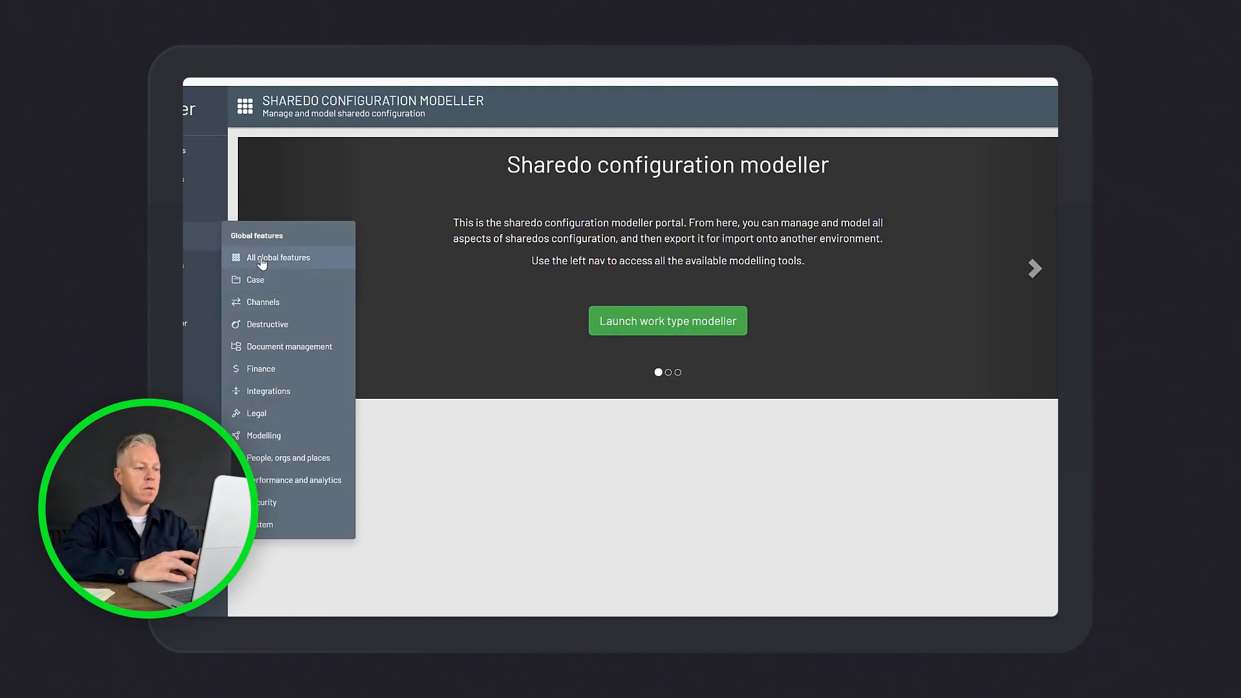
pyautogui.click(189, 242)
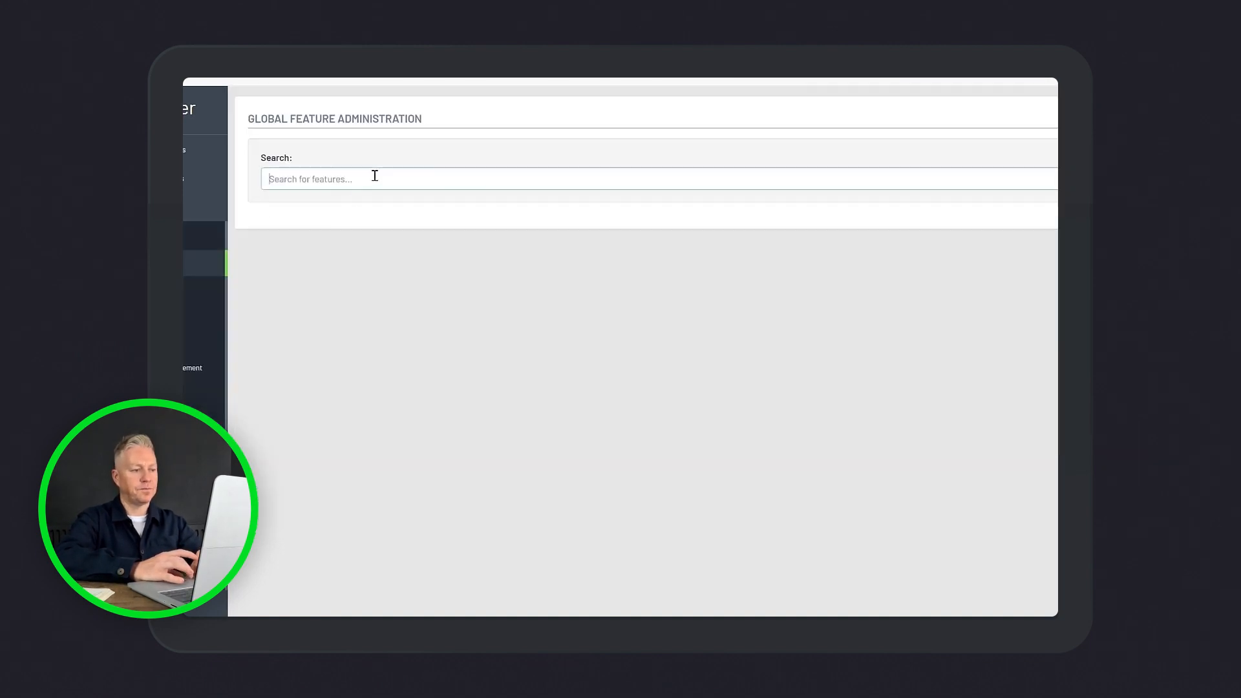
pyautogui.click(375, 178)
pyautogui.write('cla')
pyautogui.press('BackSpace')
pyautogui.press('BackSpace')
pyautogui.write('ale')
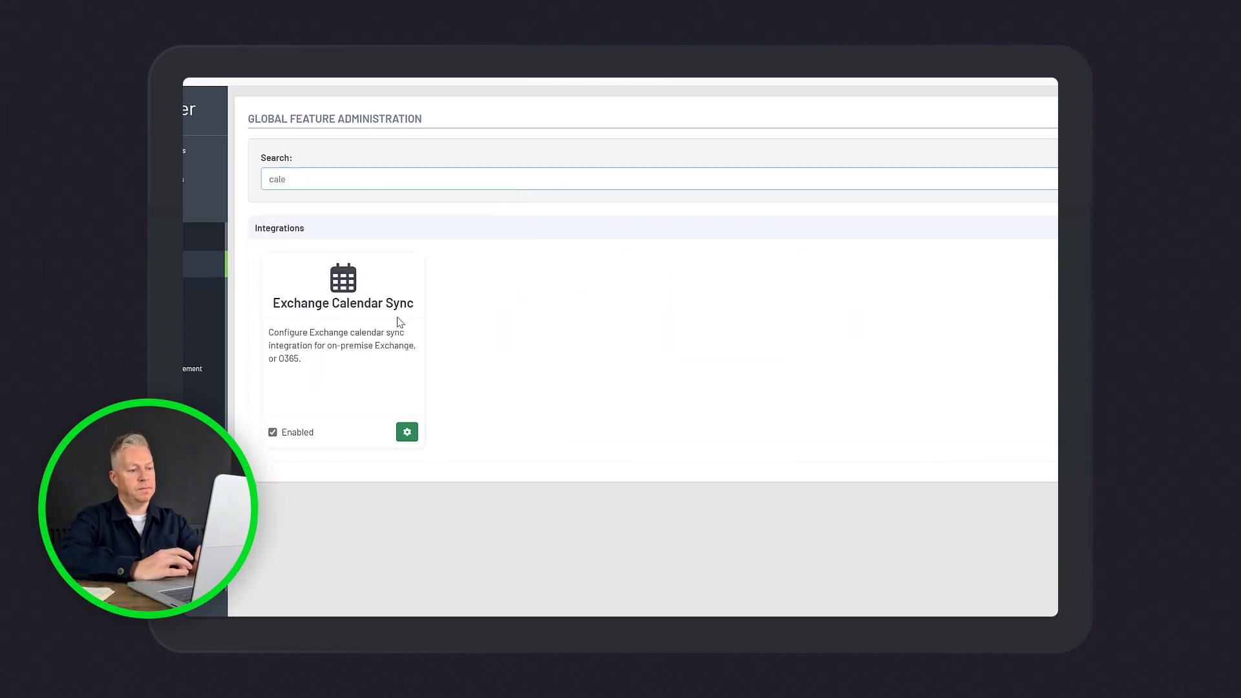
# Open the Exchange Calendar Sync configuration and check which appointment types are enabled for calendar synchronisation
pyautogui.click(406, 432)
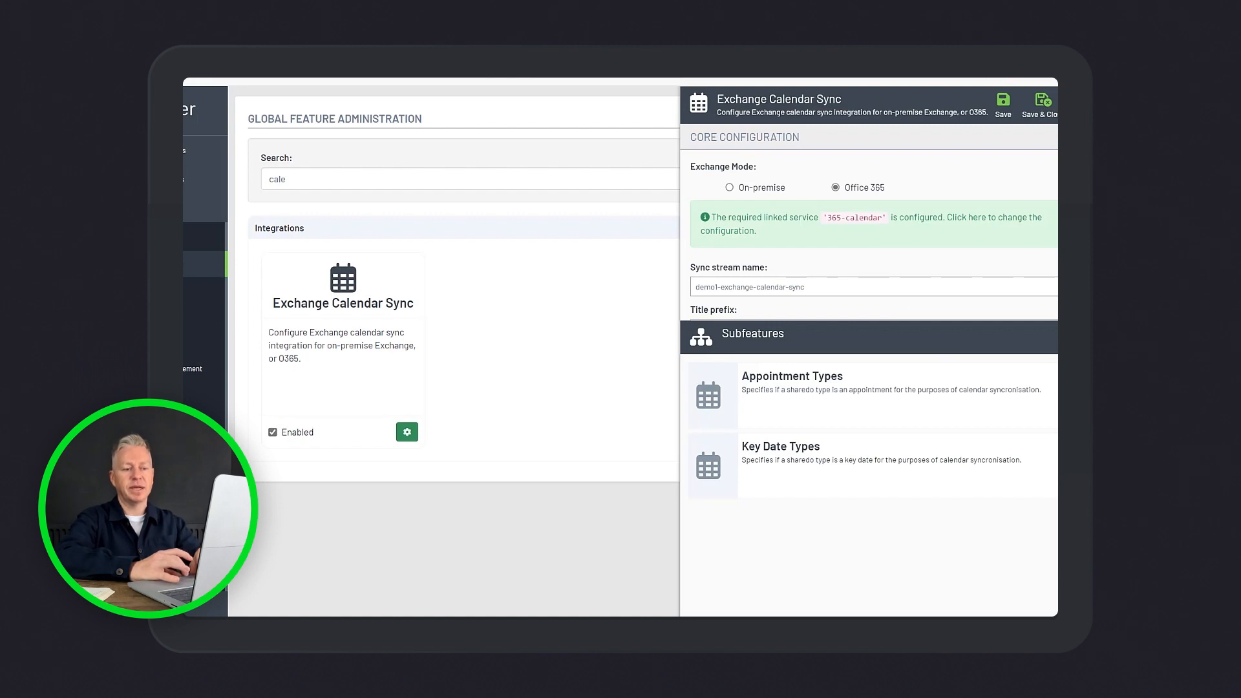
pyautogui.click(1053, 394)
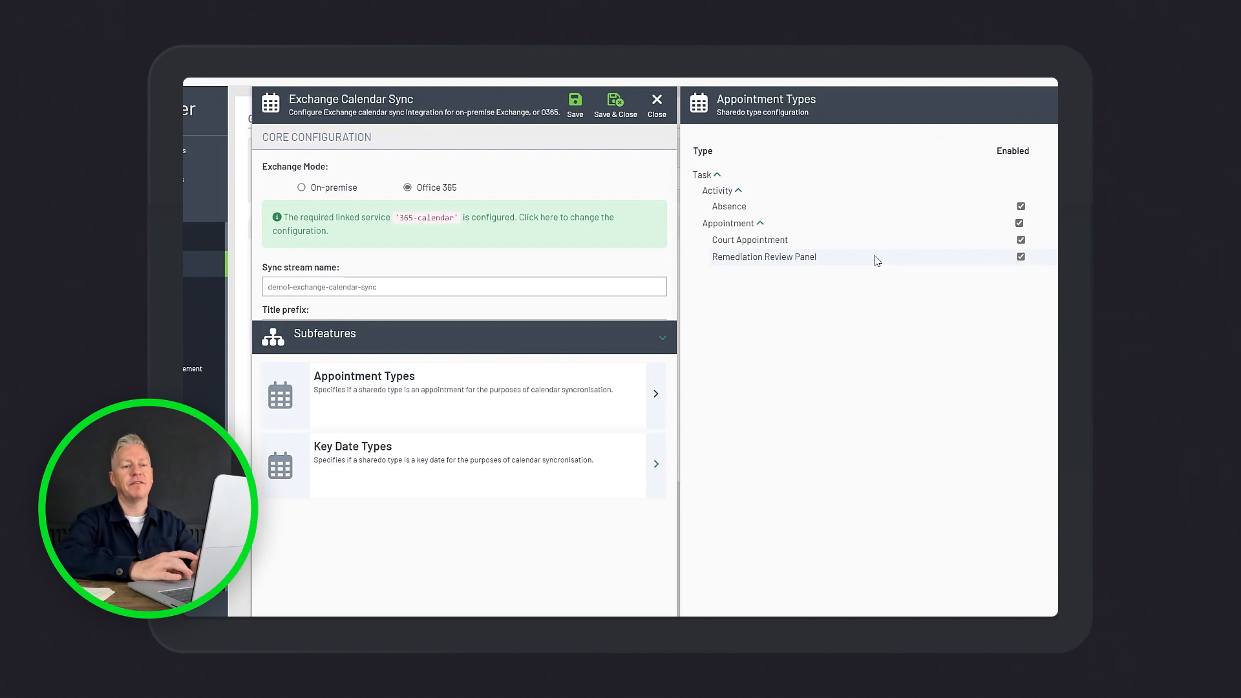
pyautogui.click(1084, 105)
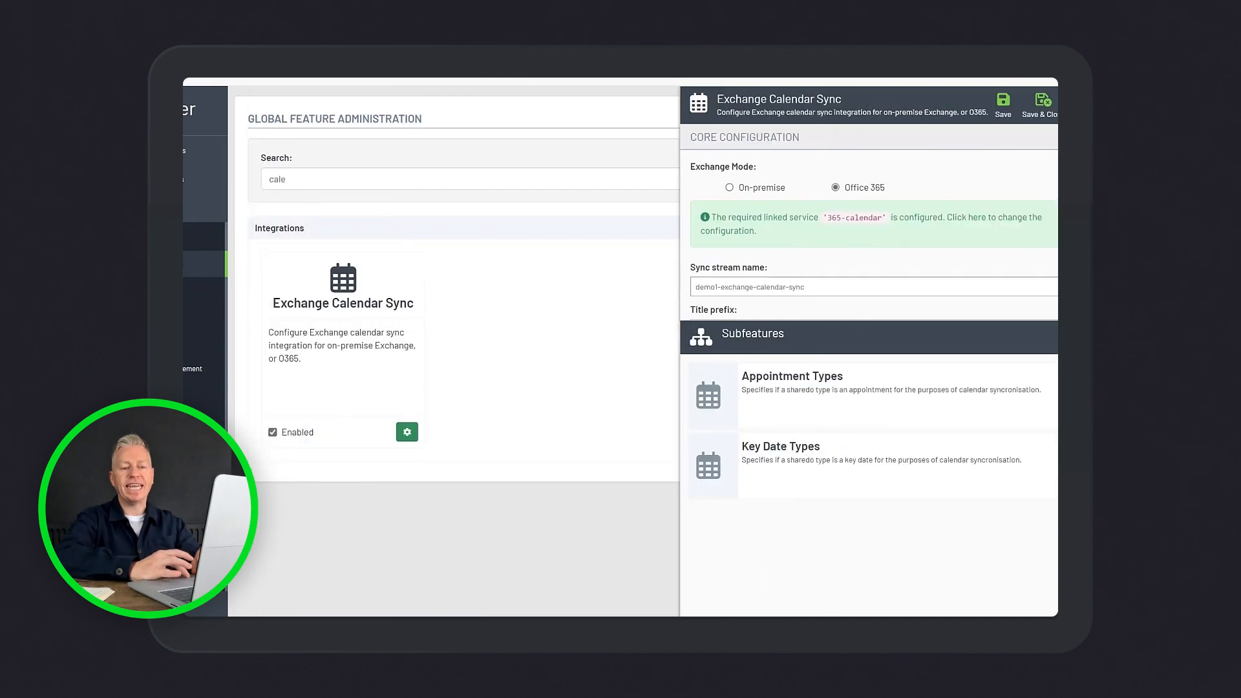
# Review the key date types enabled for calendar sync, including the AoS Due configuration, and close all settings without changes
pyautogui.click(1083, 462)
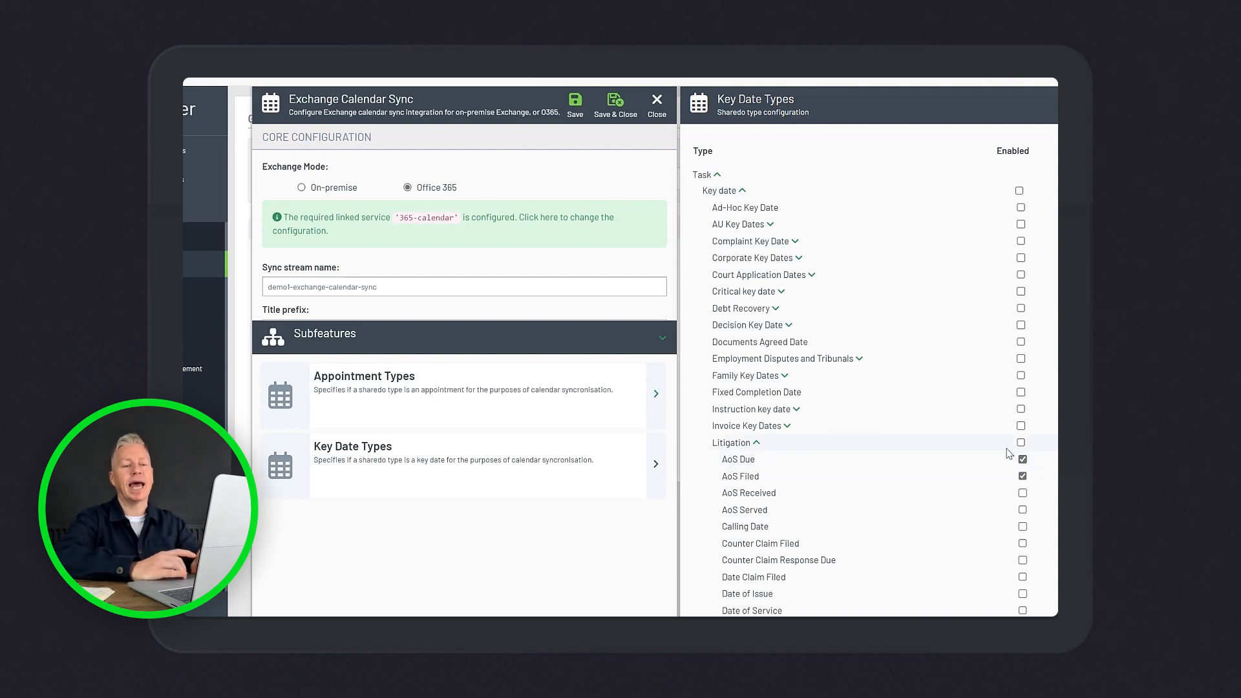
pyautogui.scroll(-1, 1009, 452)
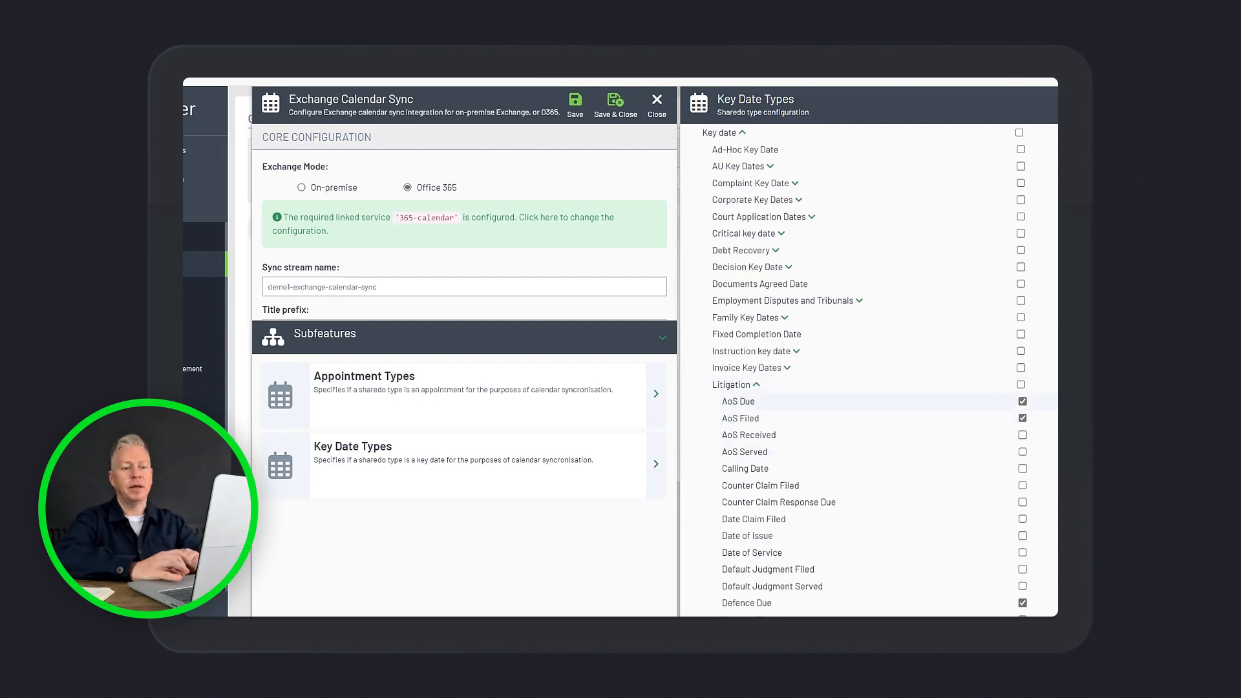
pyautogui.click(1088, 401)
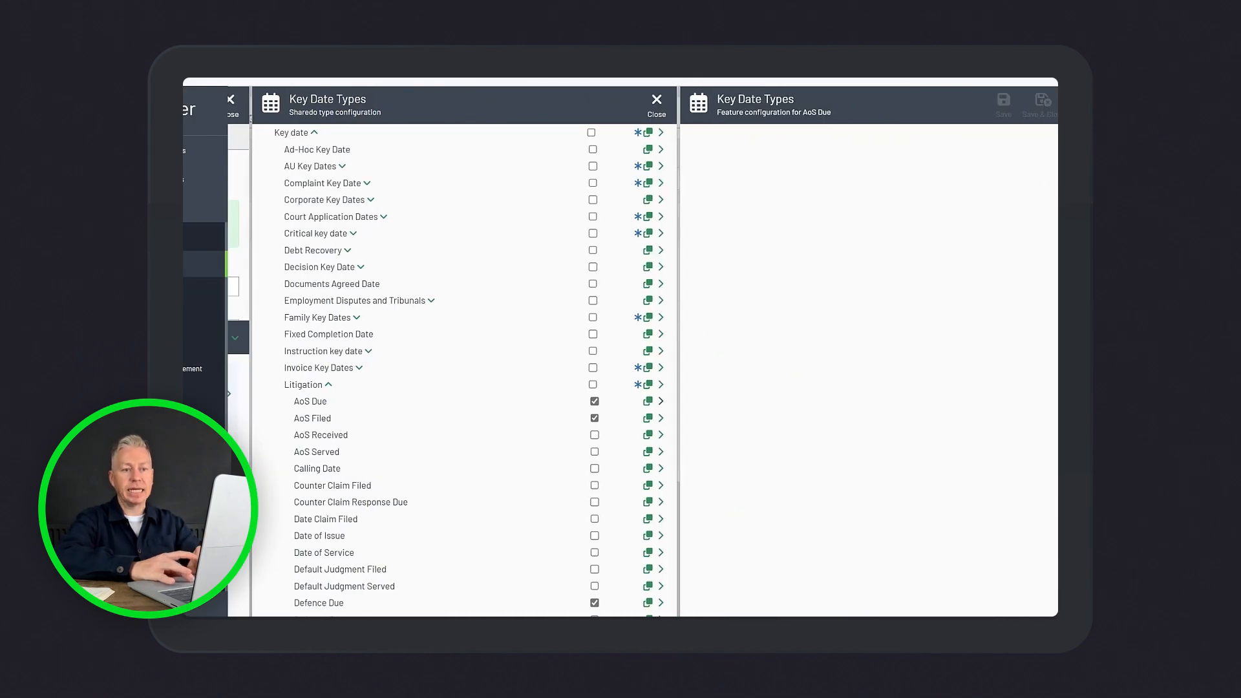
pyautogui.click(1084, 104)
pyautogui.click(1085, 104)
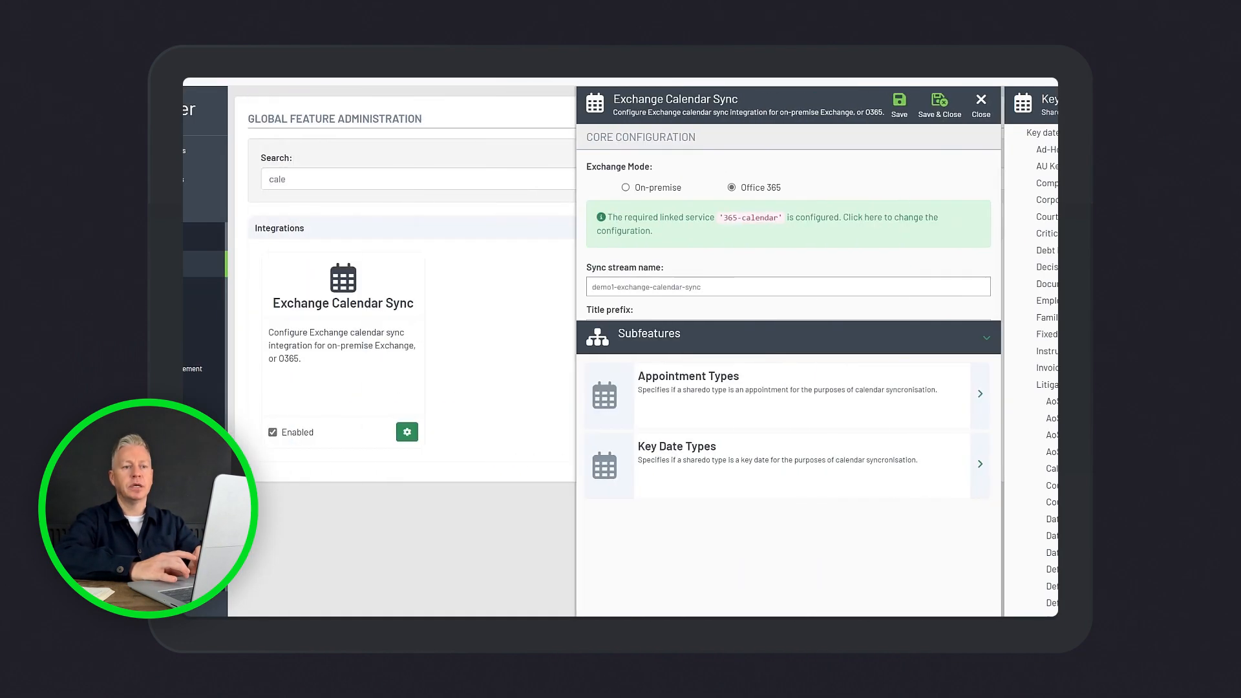
pyautogui.click(1084, 104)
# Open the matter against NHSR from the matter list and create an appointment in it with the subject "Client Review"
pyautogui.click(861, 79)
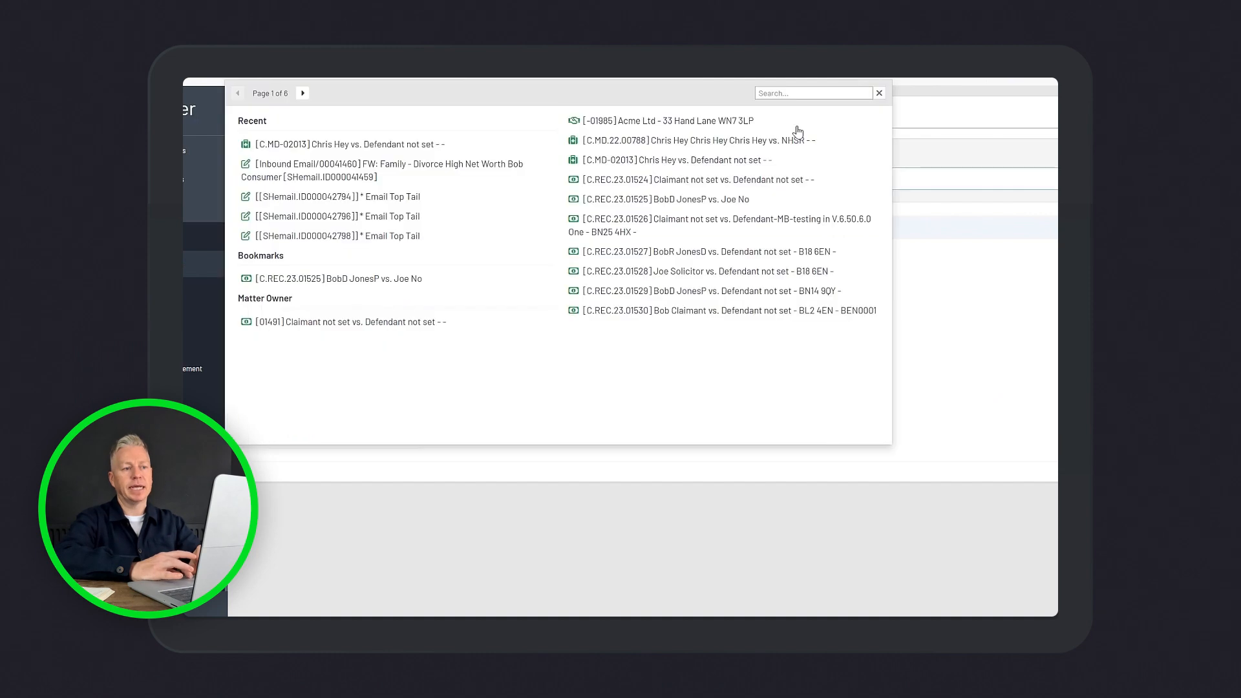
pyautogui.click(740, 148)
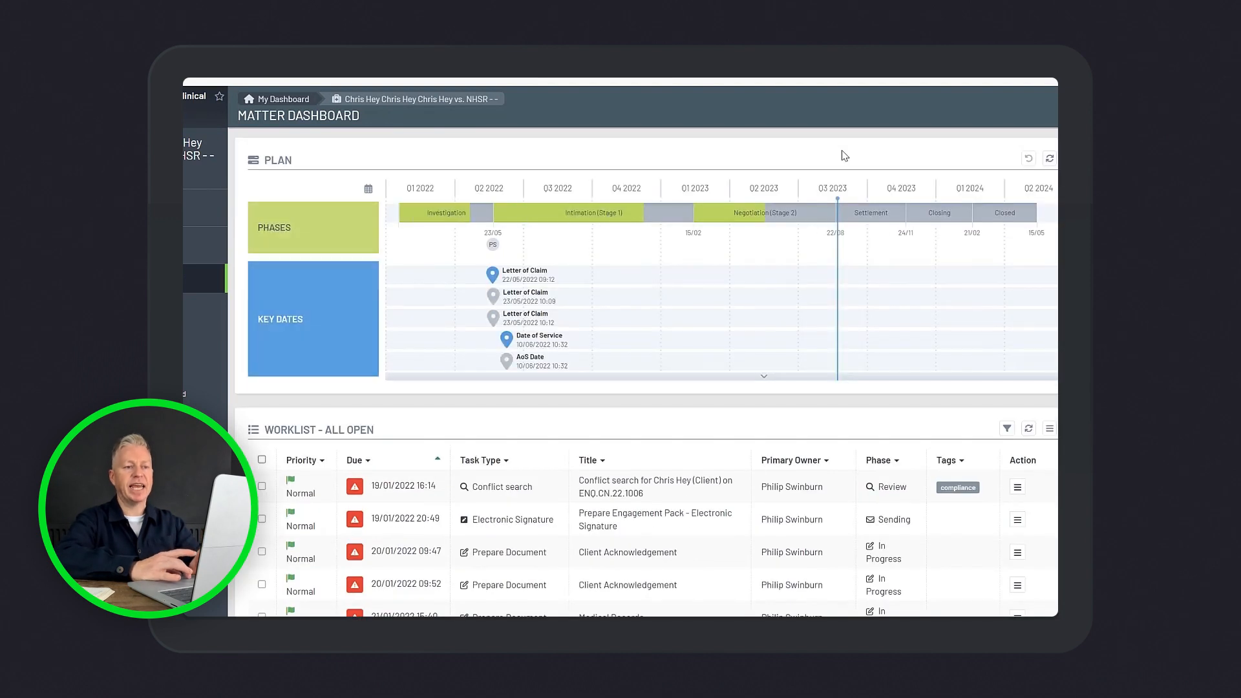
pyautogui.click(879, 105)
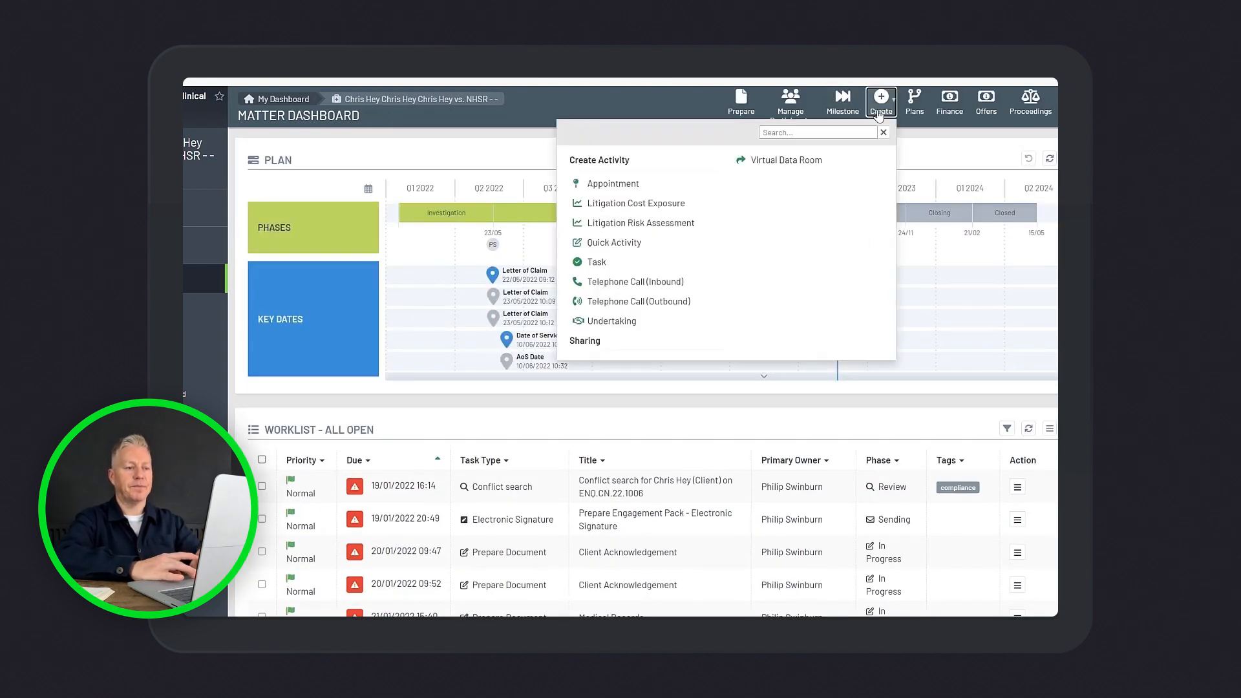
pyautogui.click(647, 186)
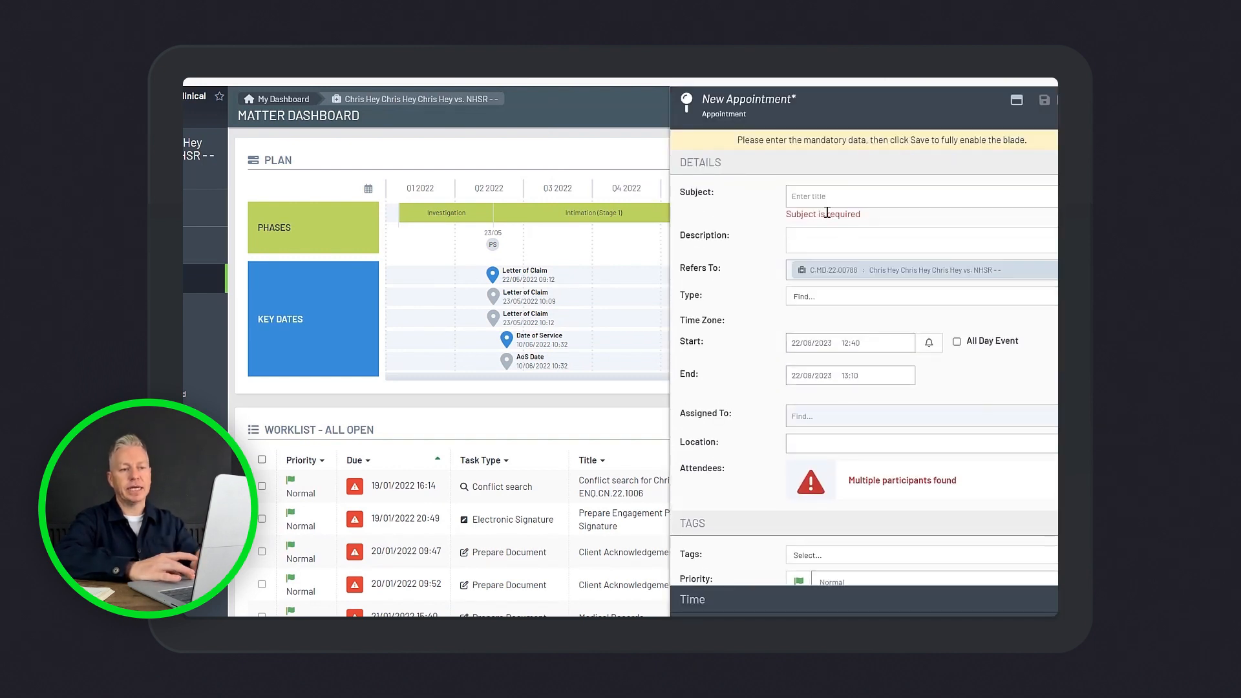
pyautogui.click(820, 197)
pyautogui.write('Client Review')
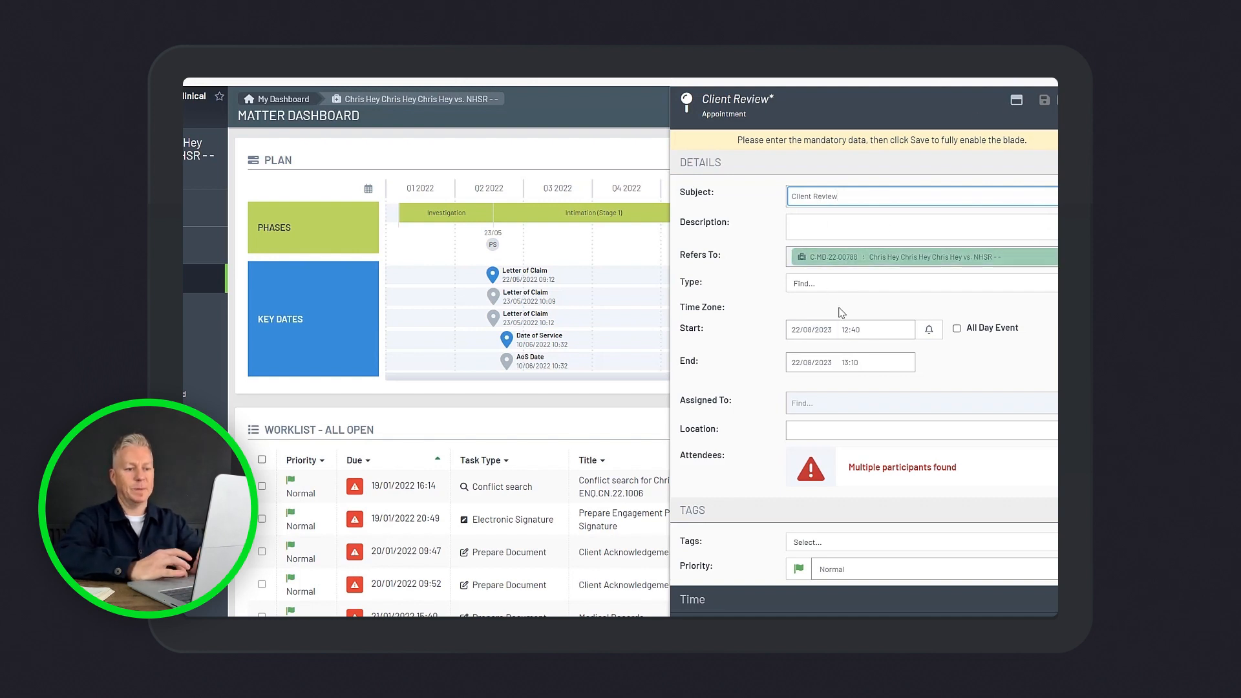
# Add ACL - Client Case Handlers as attendees of the Client Review appointment, then save and close it
pyautogui.click(1057, 505)
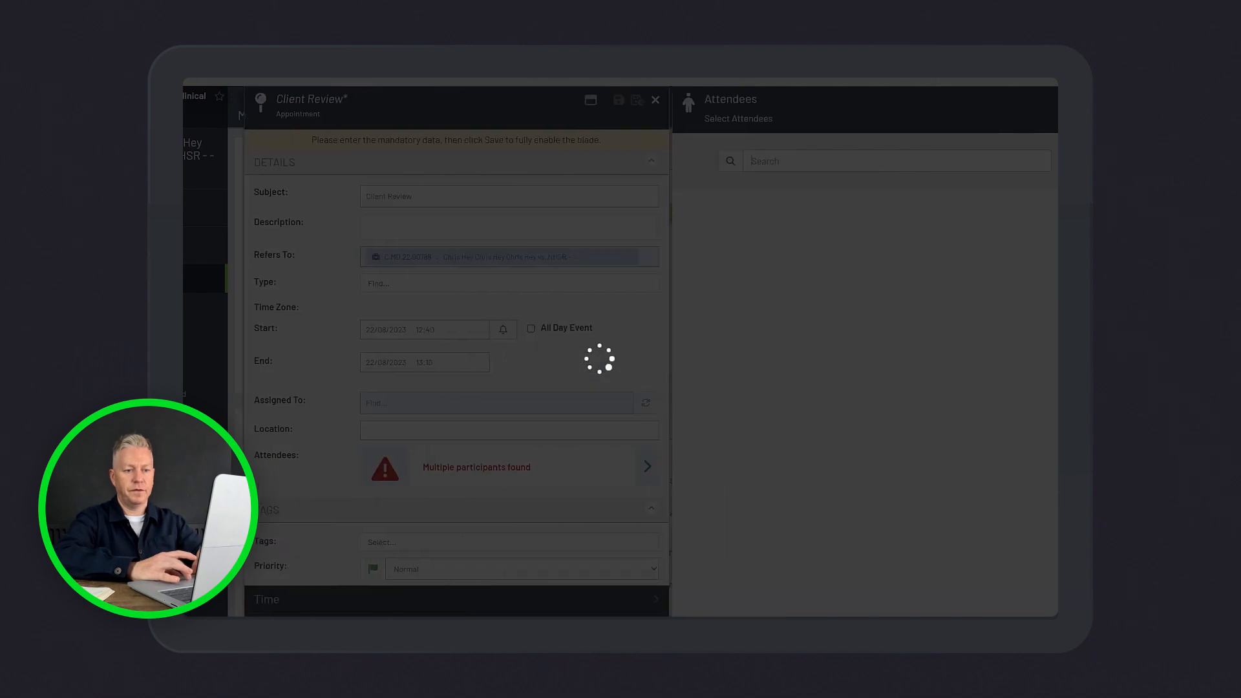
pyautogui.click(1056, 327)
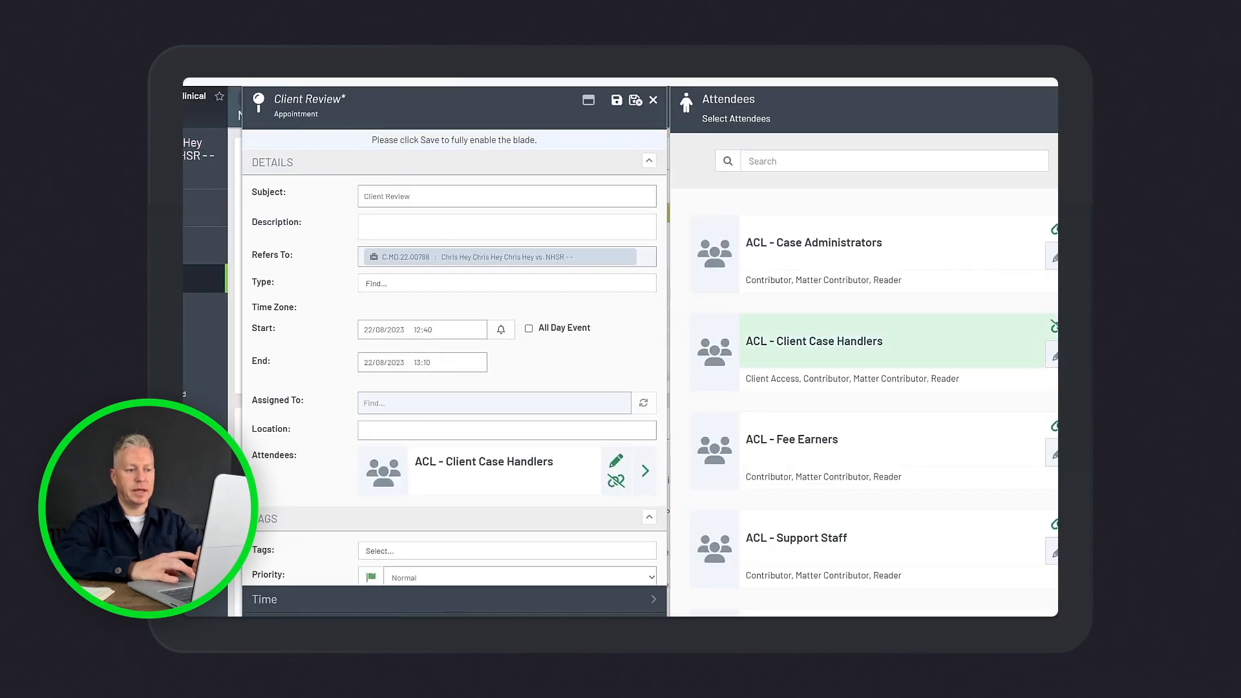
pyautogui.click(1081, 100)
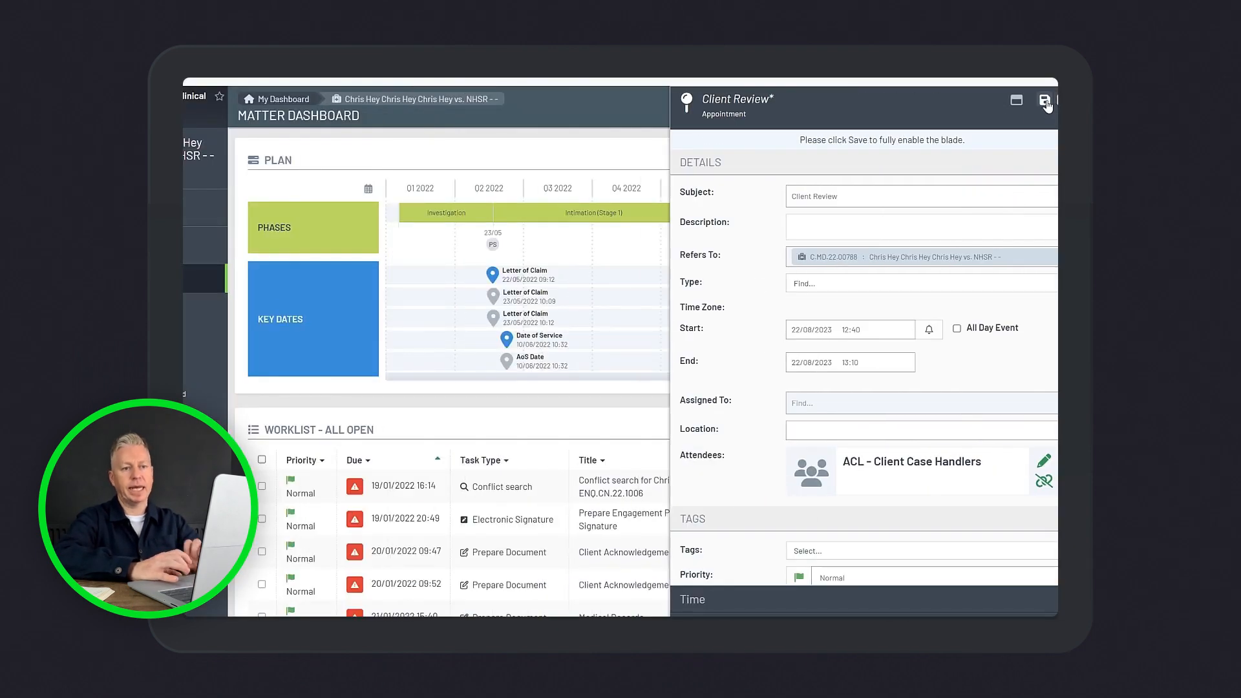
pyautogui.click(1045, 101)
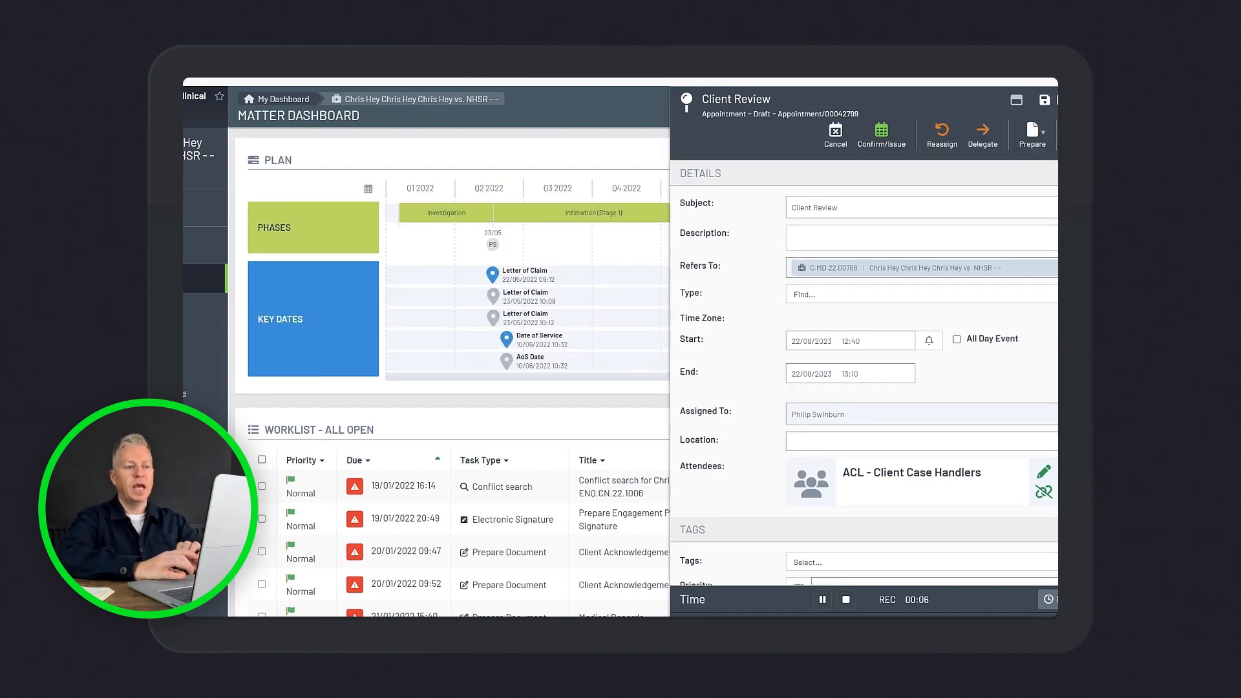
pyautogui.press('Escape')
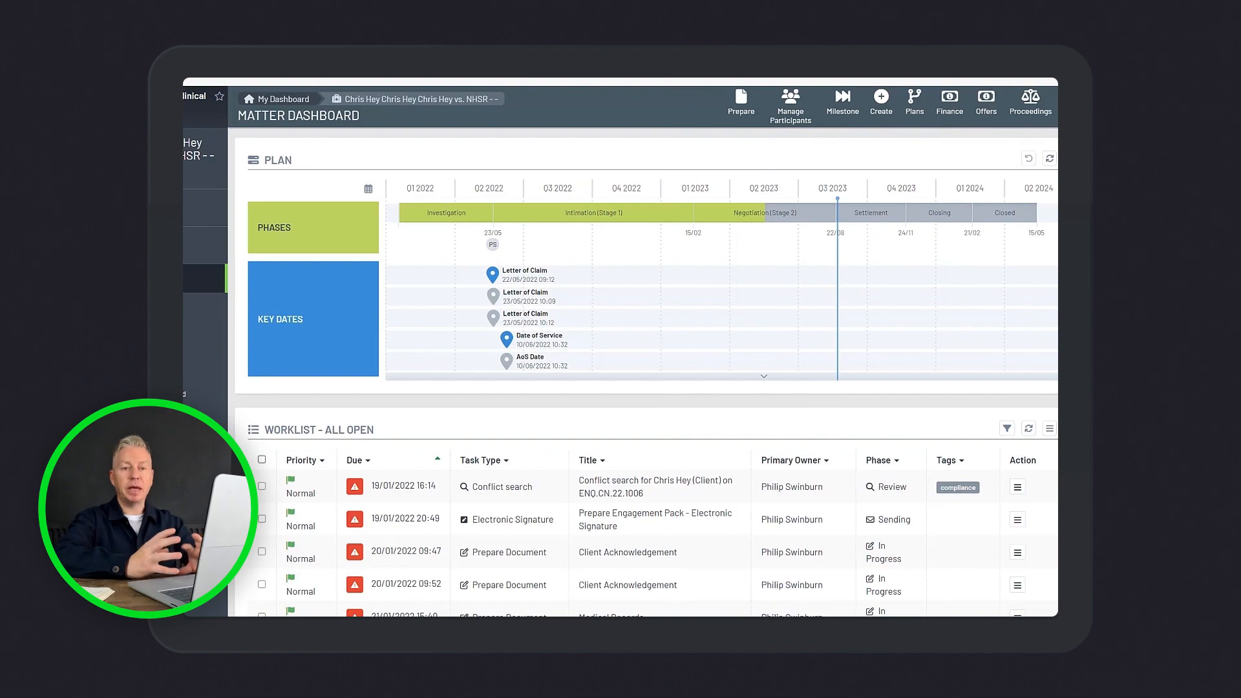